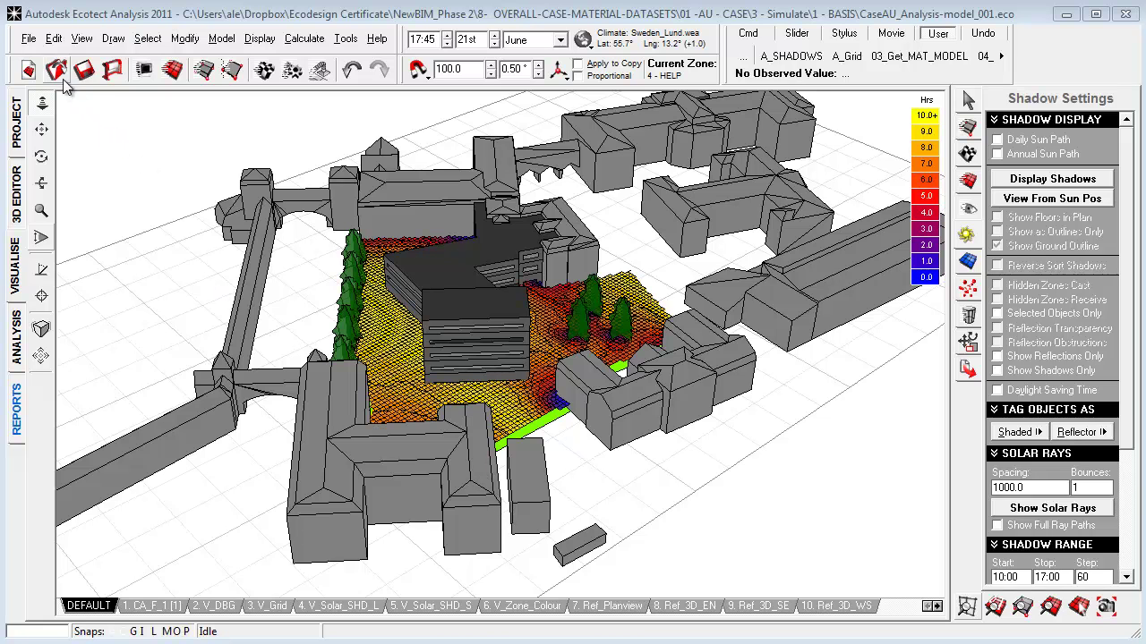
Show the General file and directory paths in User Preferences, checking the RADIANCE and WinAir4 entries.
{"action": "left_click", "coordinate": [28, 38]}
{"action": "left_click", "coordinate": [242, 331]}
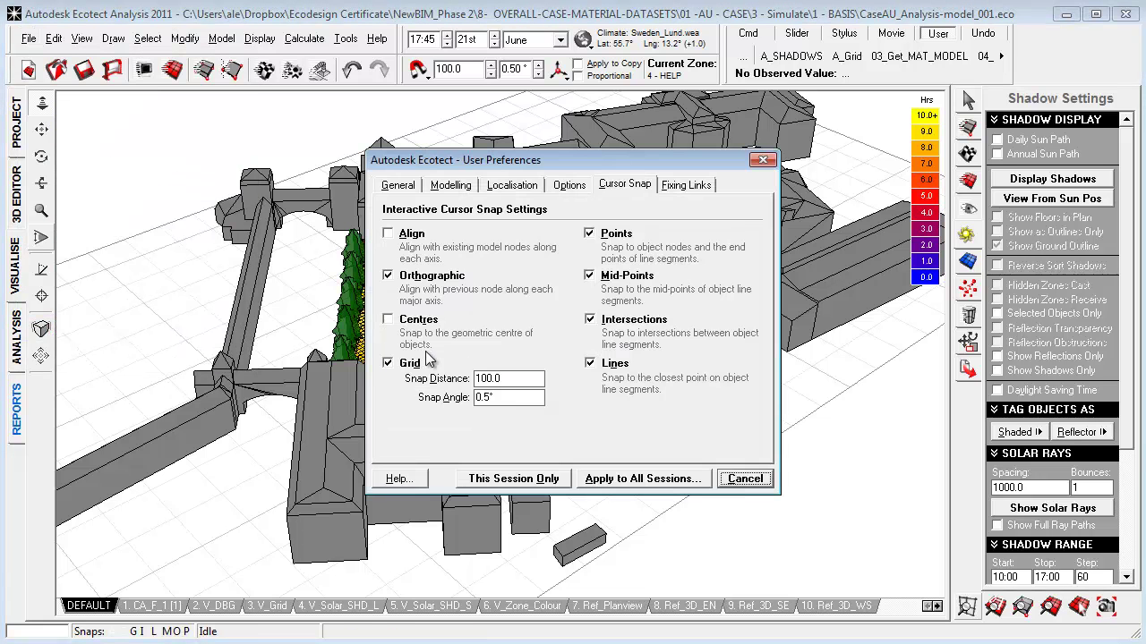
{"action": "left_click", "coordinate": [409, 190]}
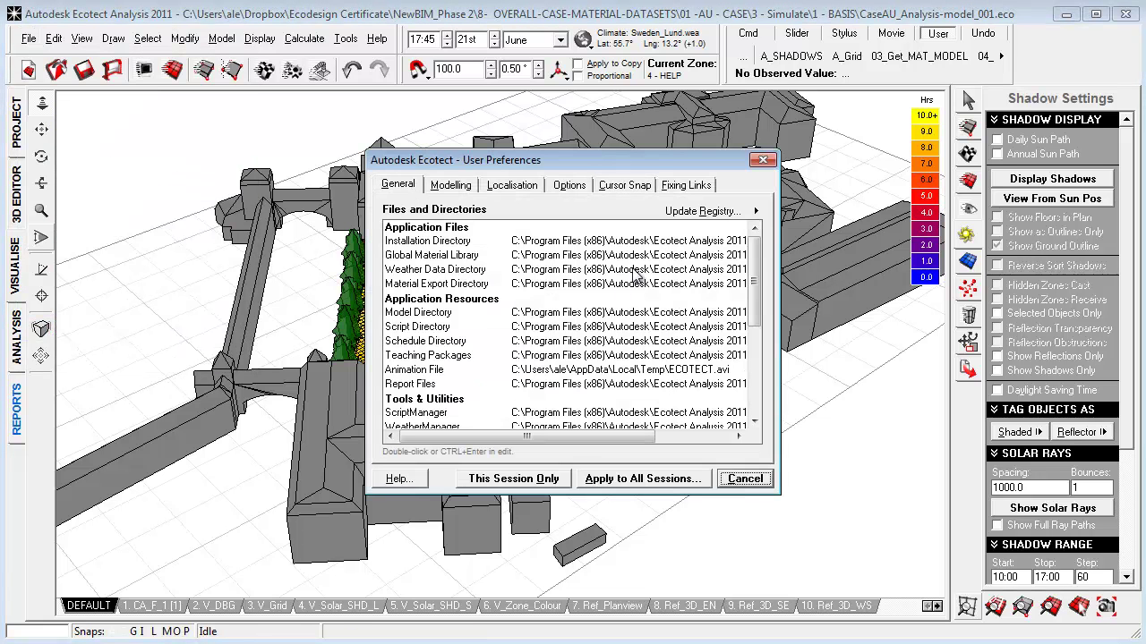
{"action": "left_click_drag", "start_coordinate": [759, 265], "coordinate": [650, 347]}
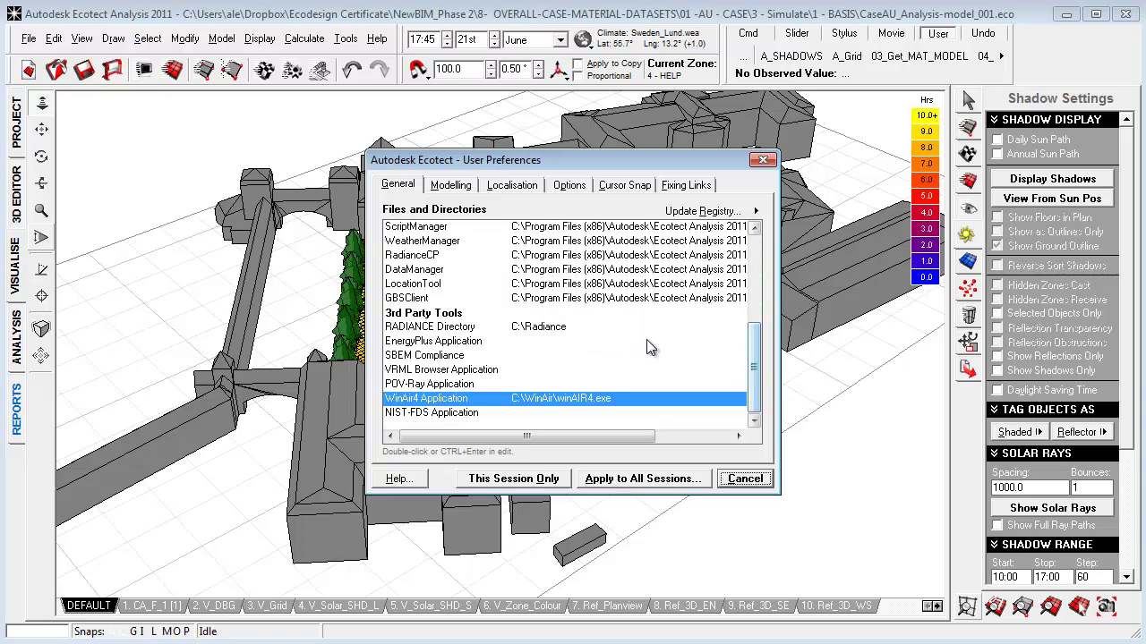
{"action": "left_click", "coordinate": [581, 328]}
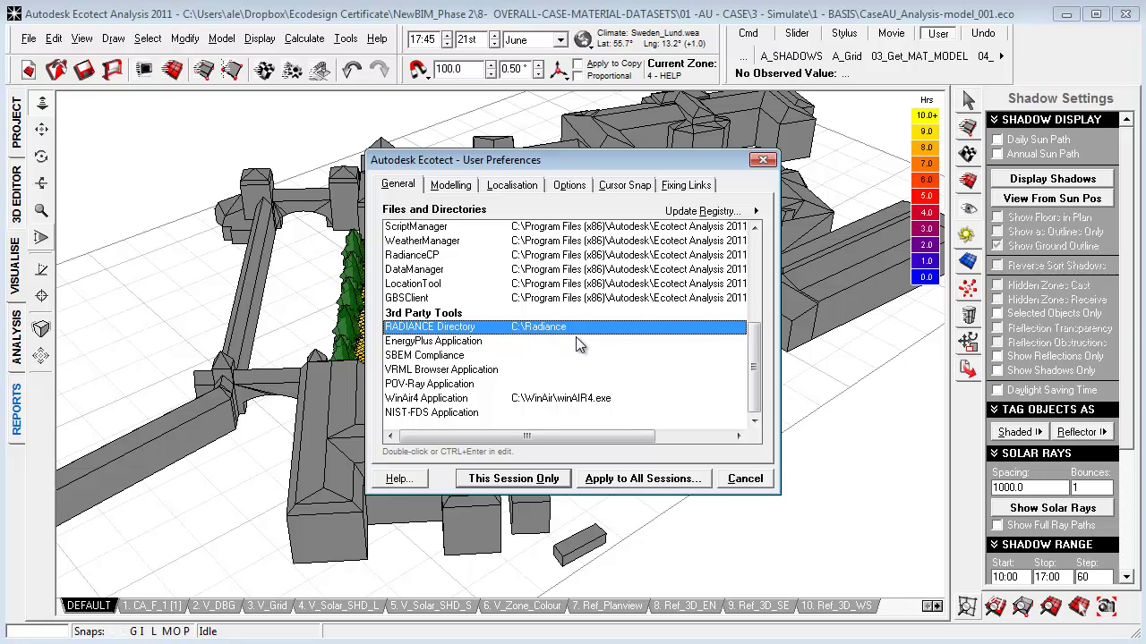
{"action": "left_click", "coordinate": [593, 400]}
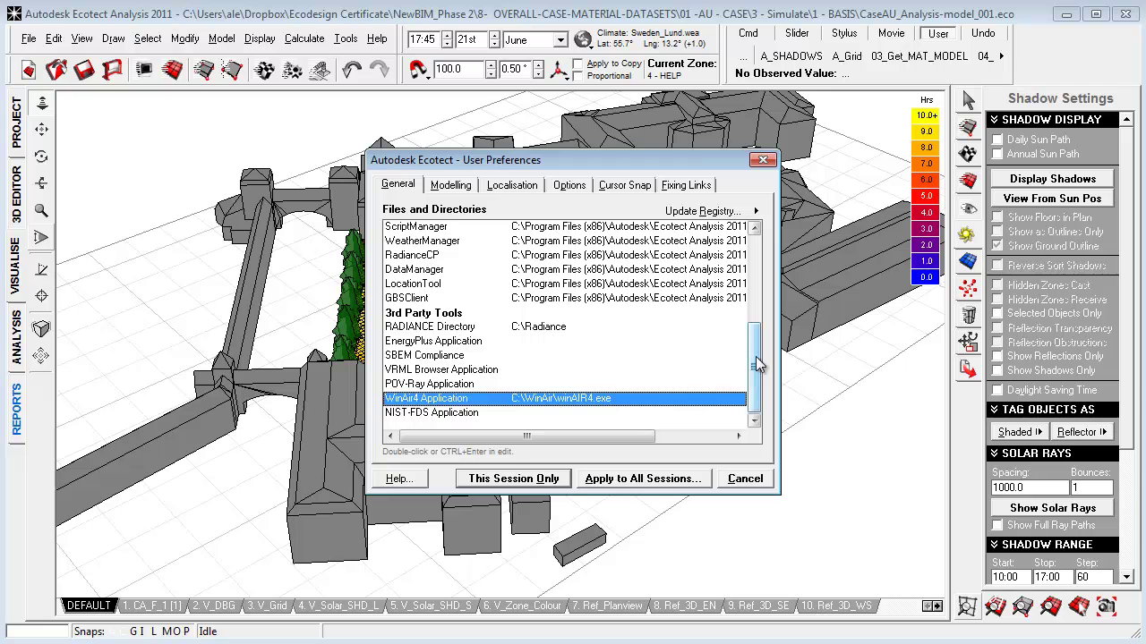
{"action": "left_click_drag", "start_coordinate": [756, 356], "coordinate": [755, 266]}
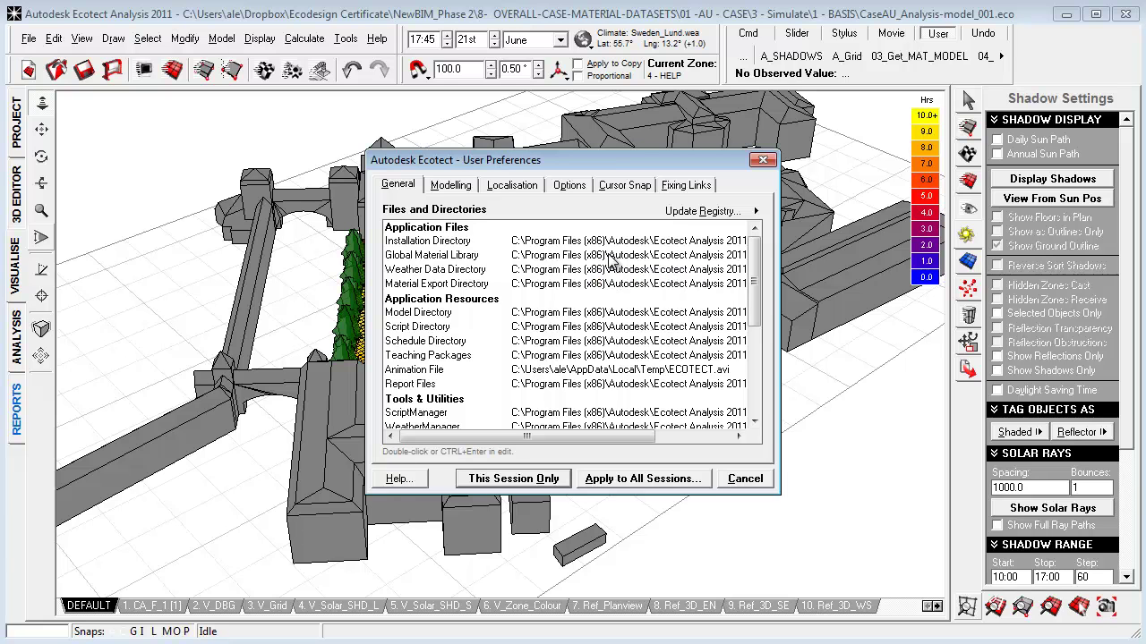
Review the Modelling preferences, keeping Triple Line highlight and a 17-pixel selection radius.
{"action": "left_click", "coordinate": [450, 185]}
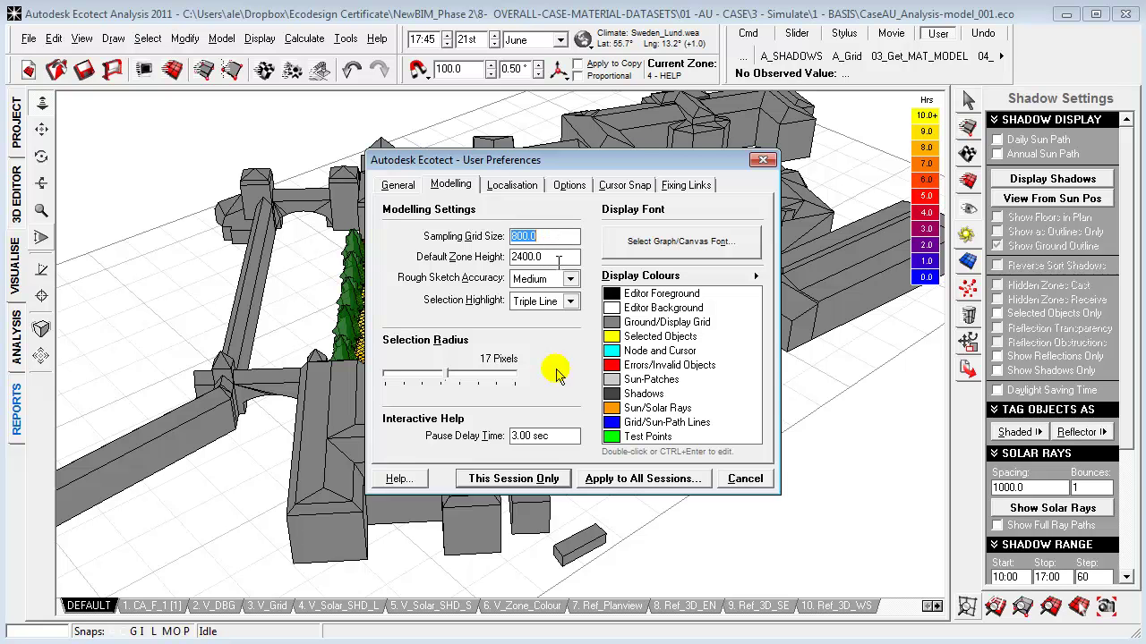
{"action": "left_click", "coordinate": [571, 305]}
{"action": "left_click", "coordinate": [571, 304]}
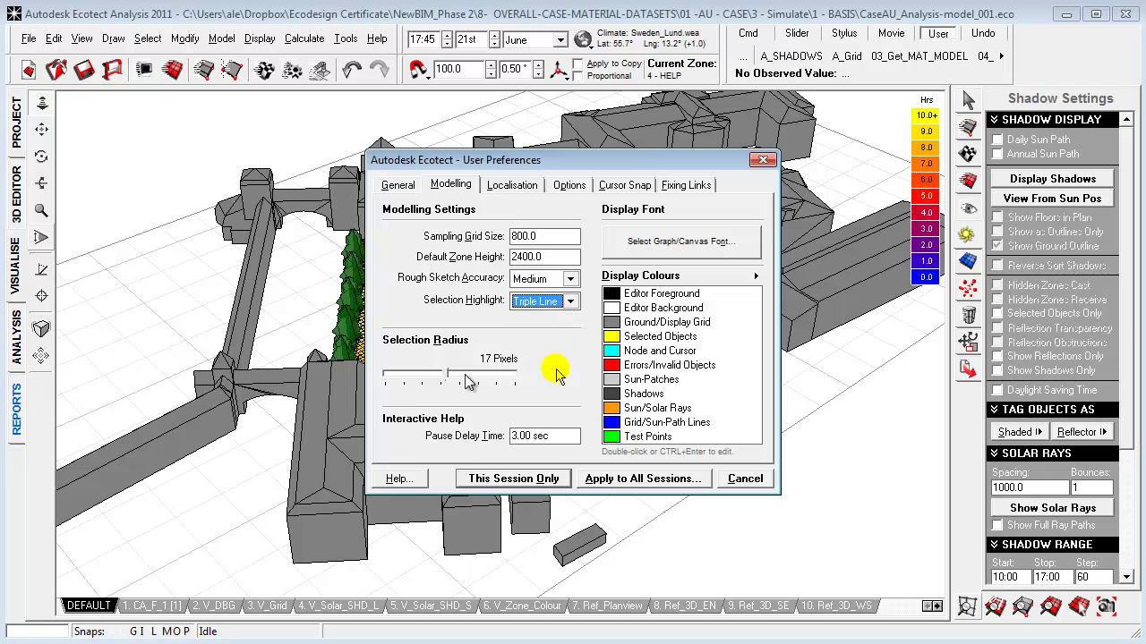
{"action": "left_click_drag", "start_coordinate": [469, 381], "coordinate": [450, 383]}
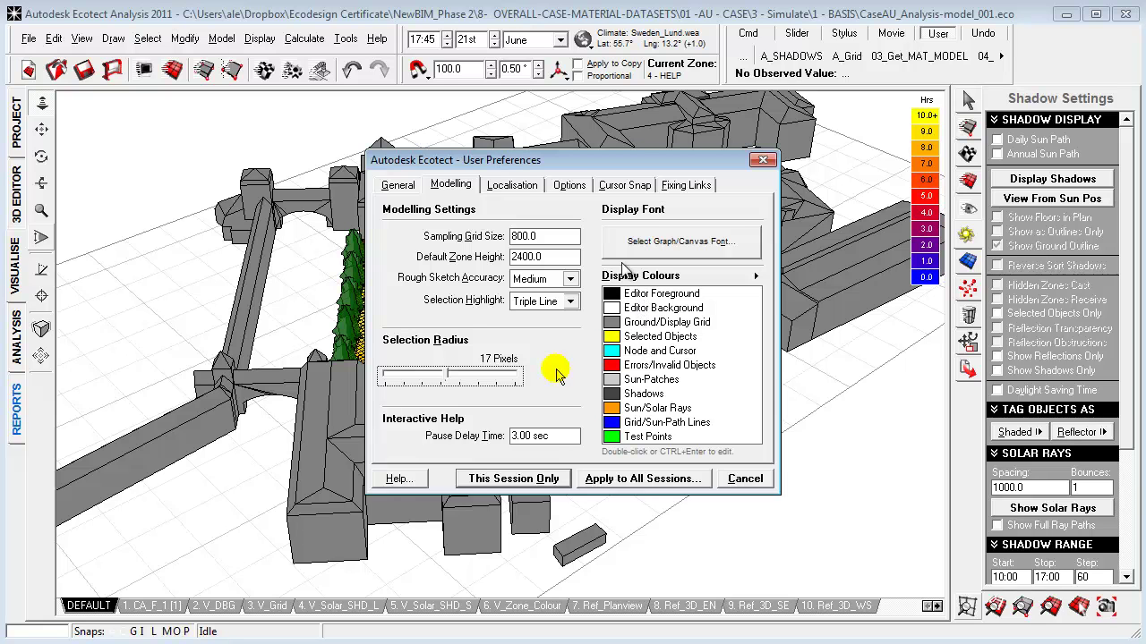
Review the Localisation preferences, keeping kr. as the currency symbol and browsing the available units.
{"action": "left_click", "coordinate": [525, 190]}
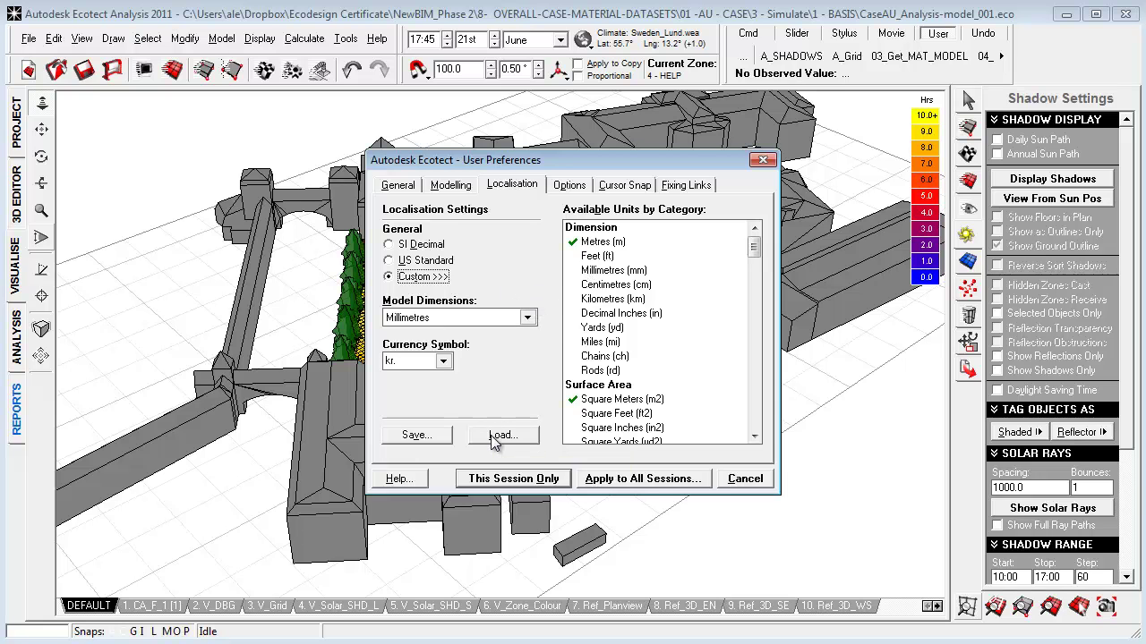
{"action": "left_click", "coordinate": [449, 363]}
{"action": "left_click", "coordinate": [449, 363]}
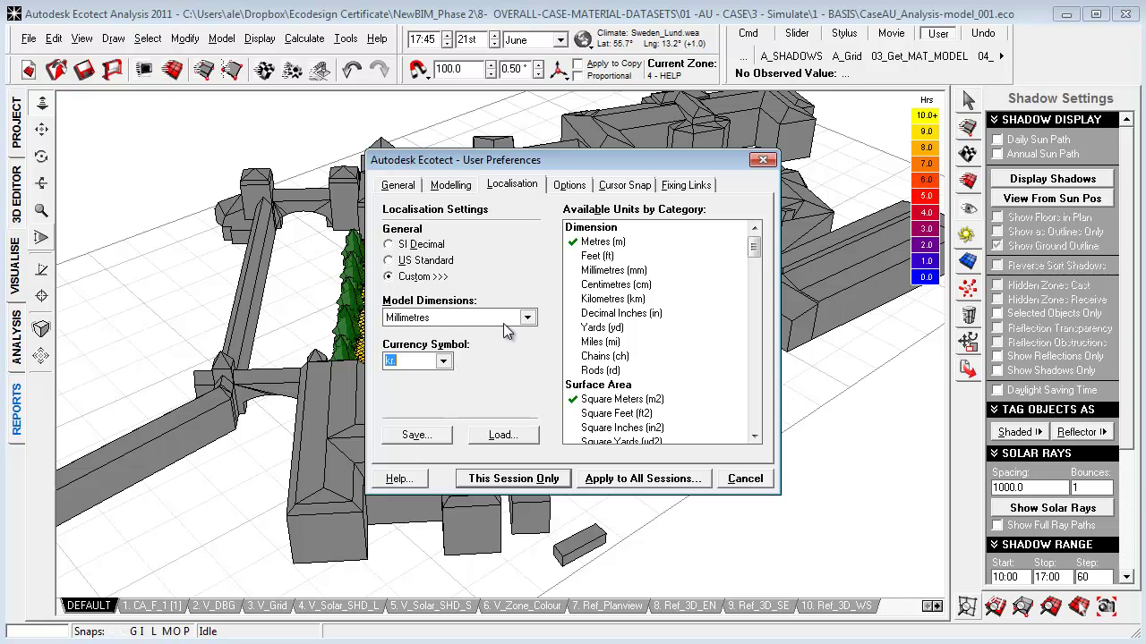
{"action": "left_click_drag", "start_coordinate": [755, 247], "coordinate": [755, 318]}
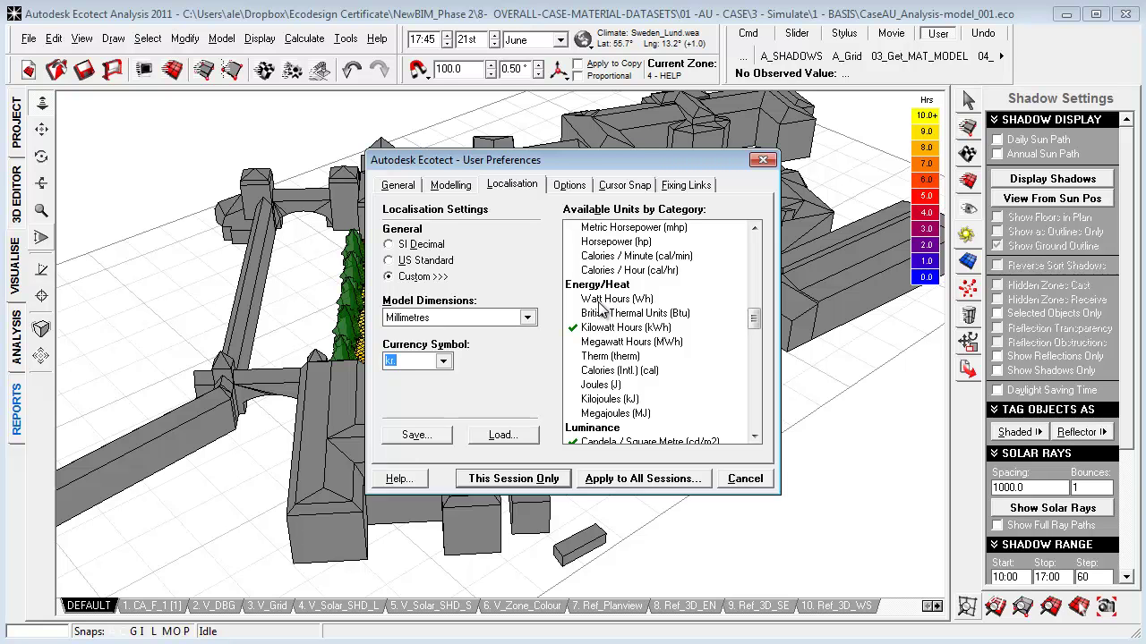
Look through the Options, Cursor Snap and Fixing Links settings, then close User Preferences.
{"action": "left_click", "coordinate": [573, 186]}
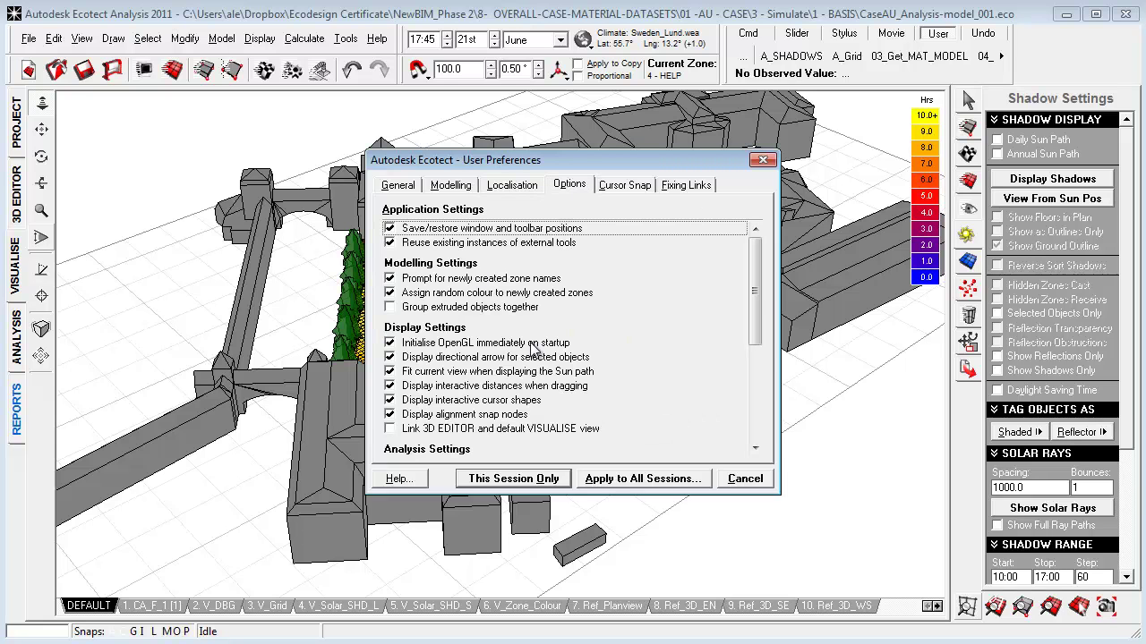
{"action": "scroll", "coordinate": [716, 329], "scroll_direction": "down", "scroll_amount": 3}
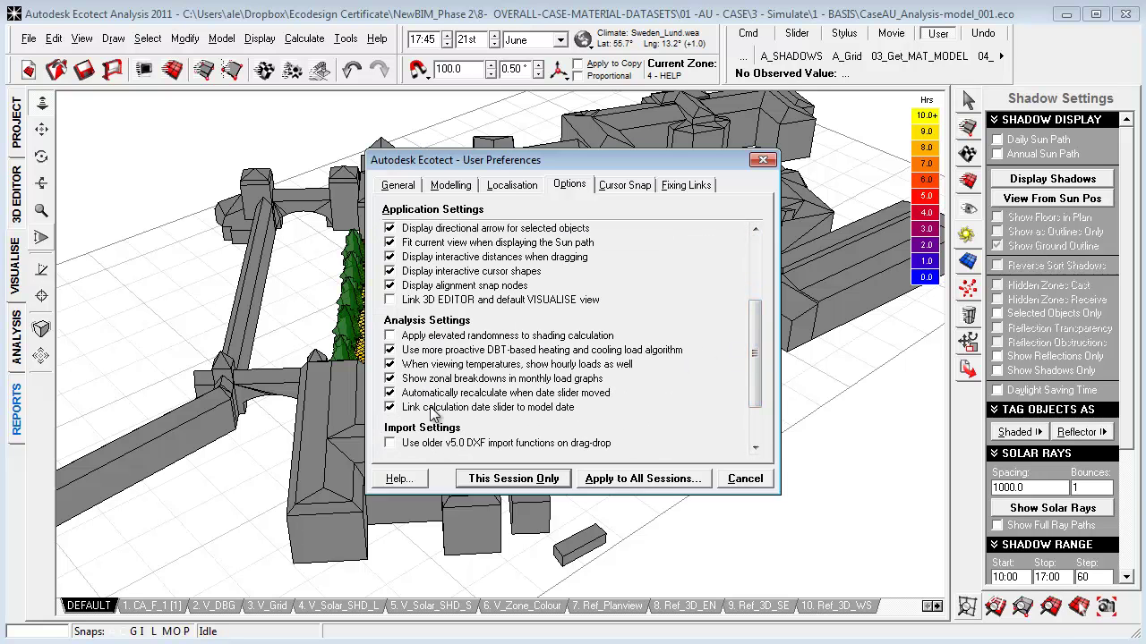
{"action": "scroll", "coordinate": [757, 349], "scroll_direction": "up", "scroll_amount": 1}
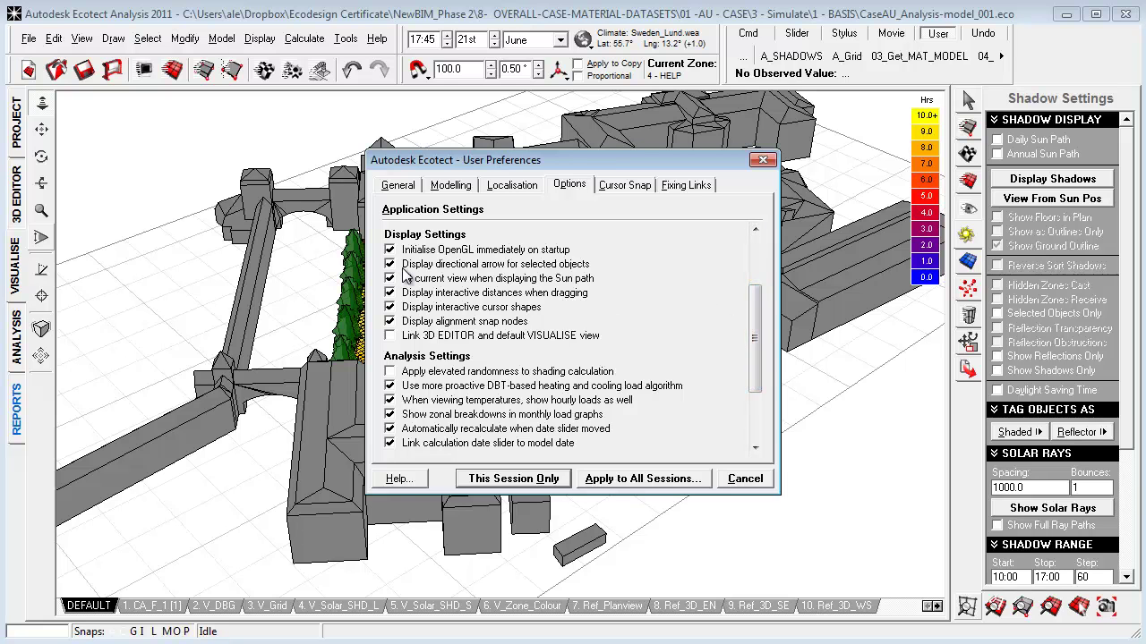
{"action": "left_click", "coordinate": [627, 185]}
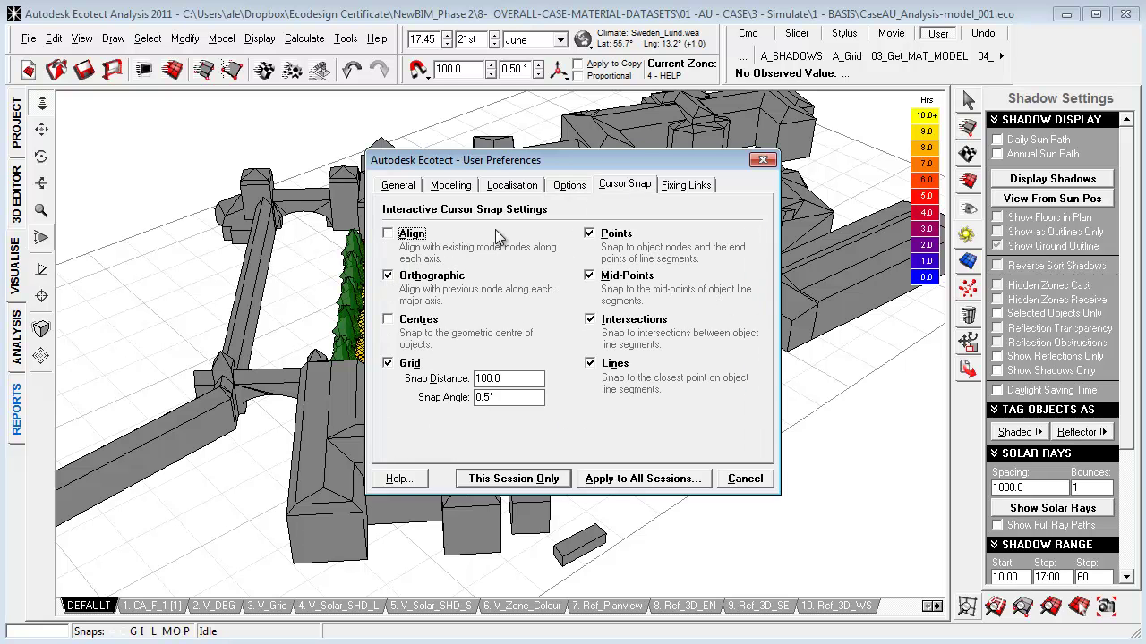
{"action": "left_click", "coordinate": [691, 188]}
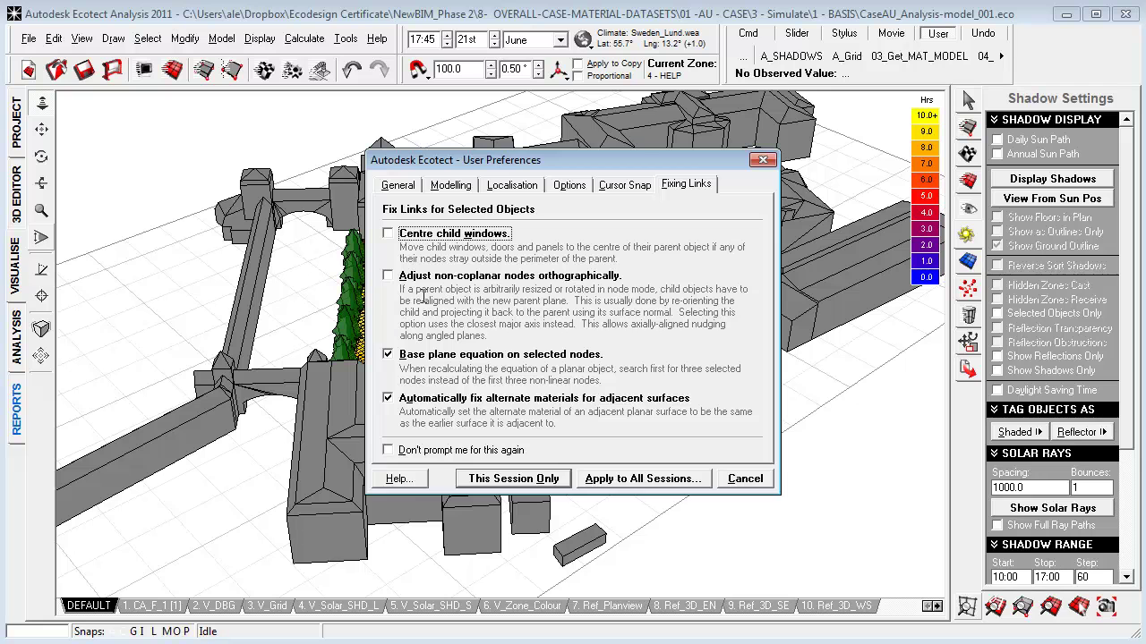
{"action": "key", "text": "Escape"}
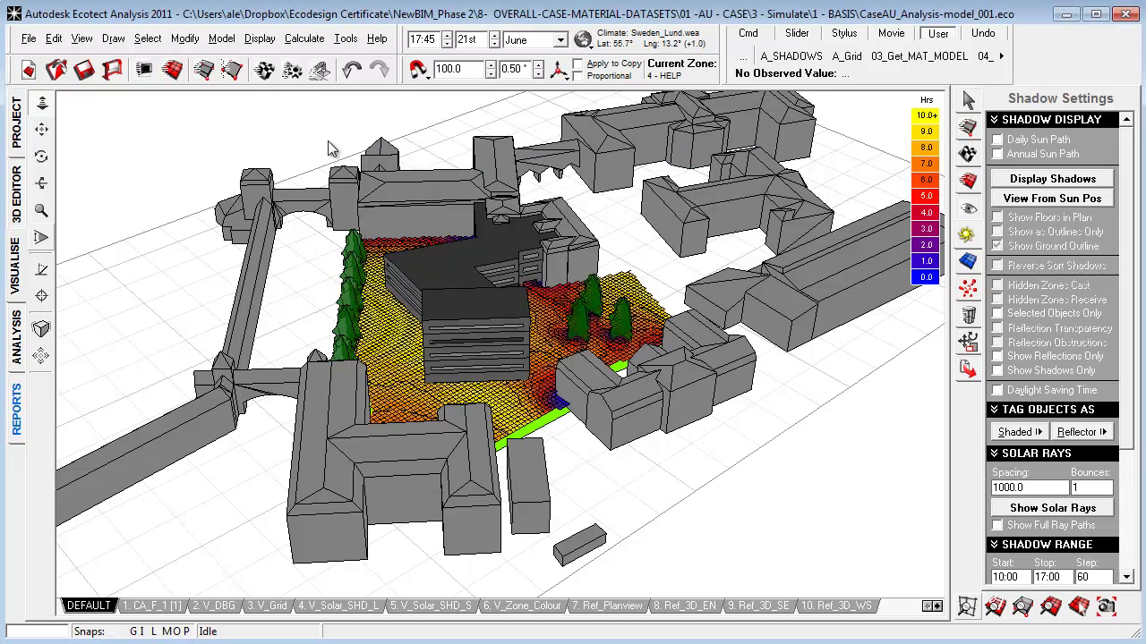
{"action": "left_click", "coordinate": [265, 71]}
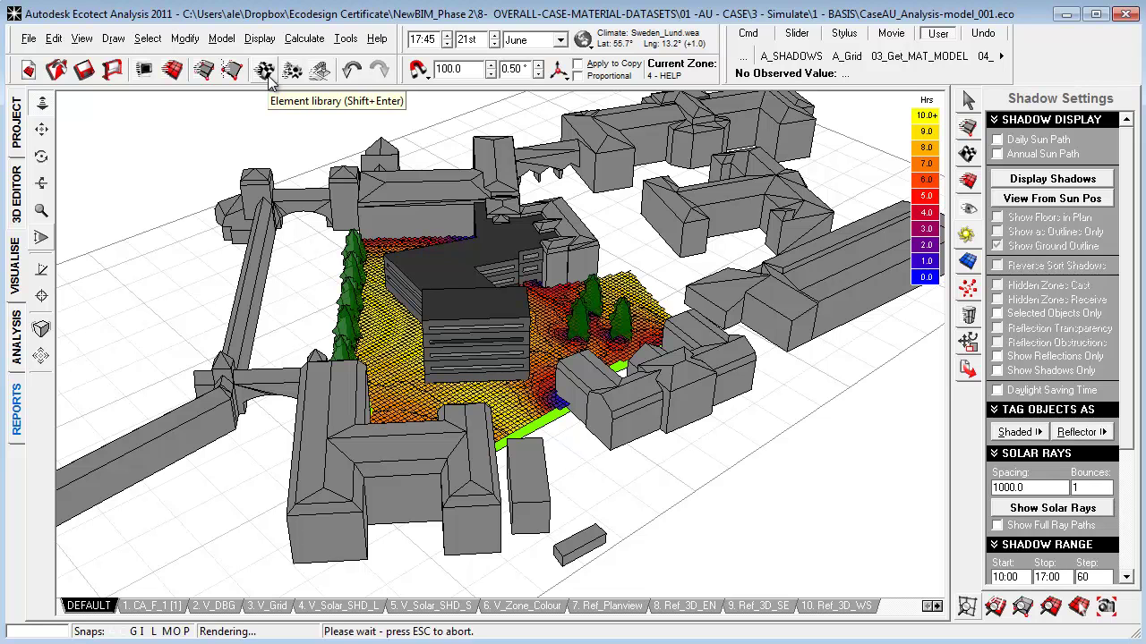
{"action": "left_click", "coordinate": [288, 213]}
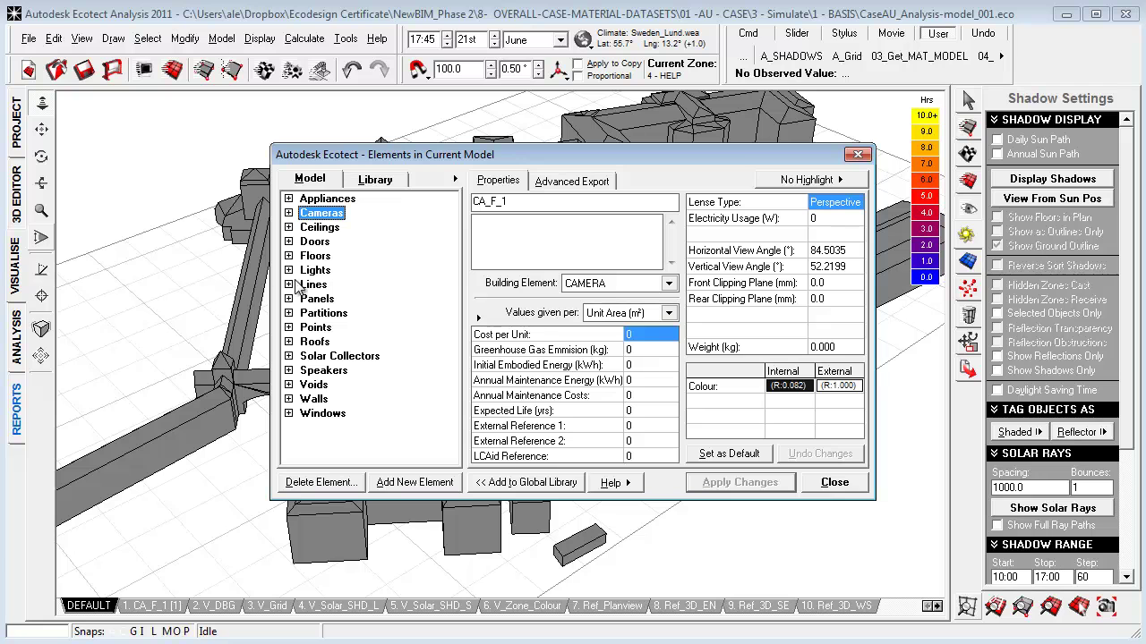
{"action": "left_click", "coordinate": [369, 181]}
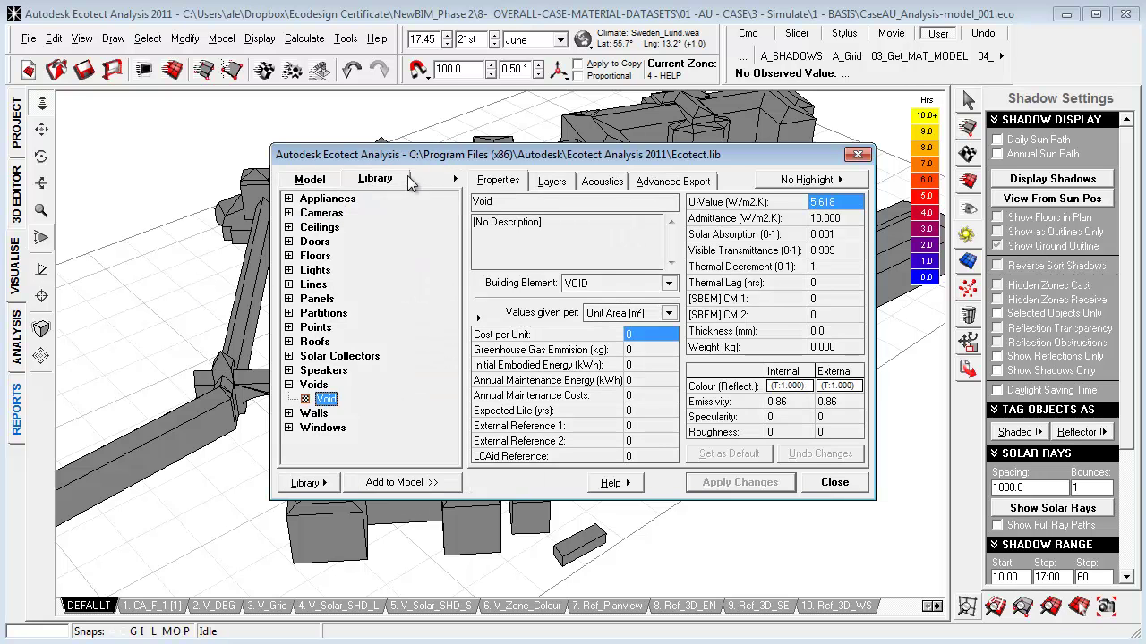
{"action": "left_click", "coordinate": [318, 180]}
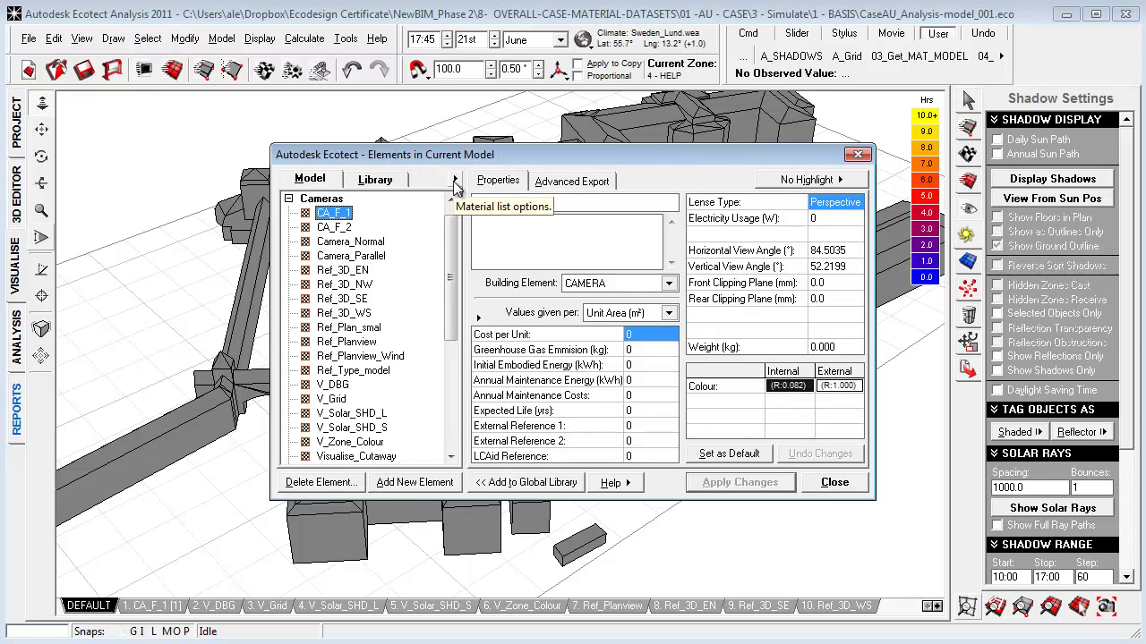
{"action": "left_click", "coordinate": [455, 180]}
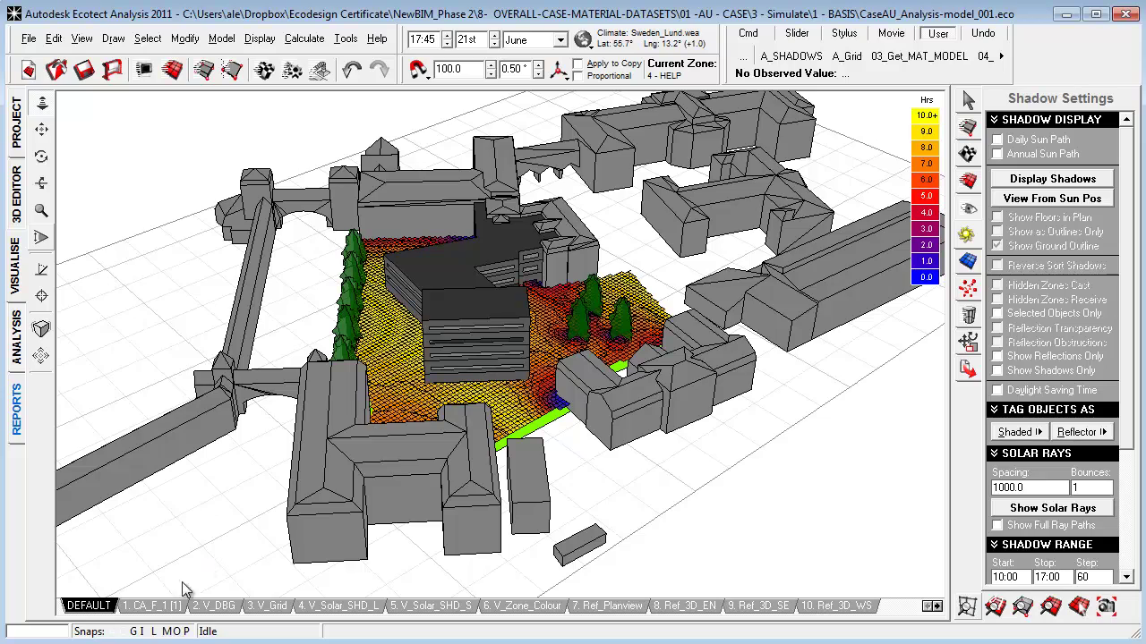
Step through the saved cameras from CA_F_1 to V_Solar_SHD_S and bring up Visualisation Settings.
{"action": "left_click", "coordinate": [153, 606]}
{"action": "left_click", "coordinate": [213, 606]}
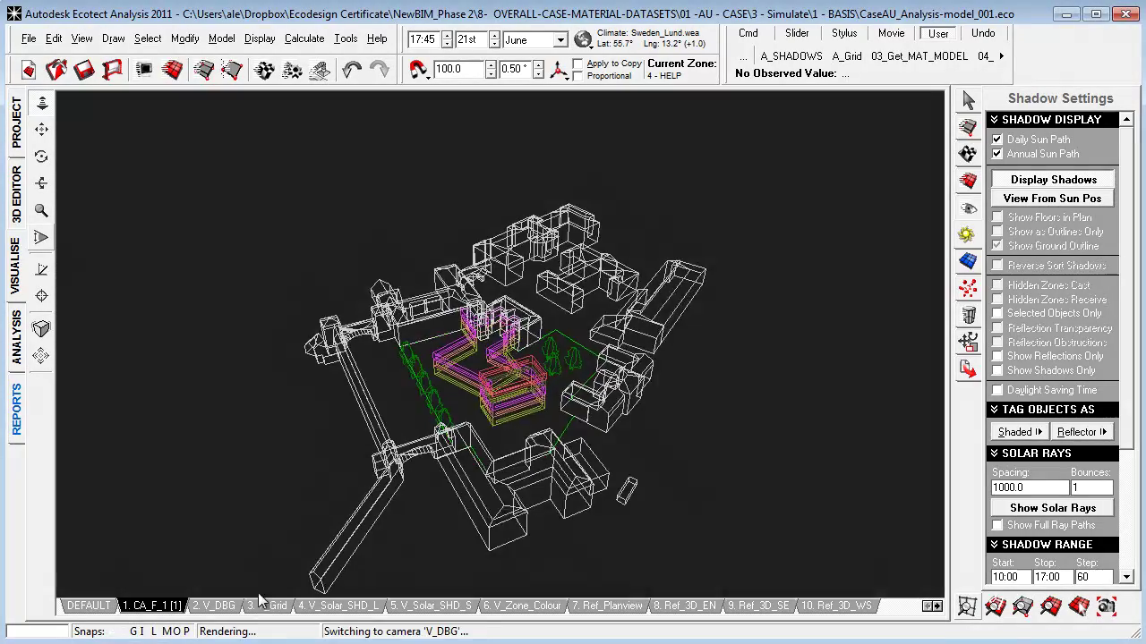
{"action": "left_click", "coordinate": [288, 609]}
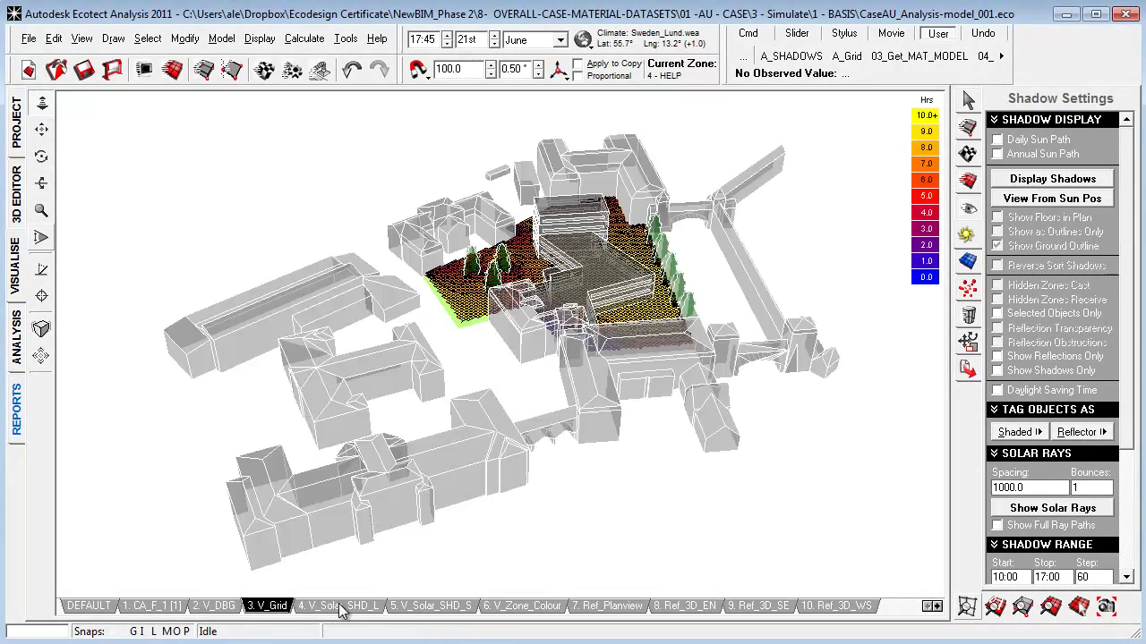
{"action": "left_click", "coordinate": [347, 609]}
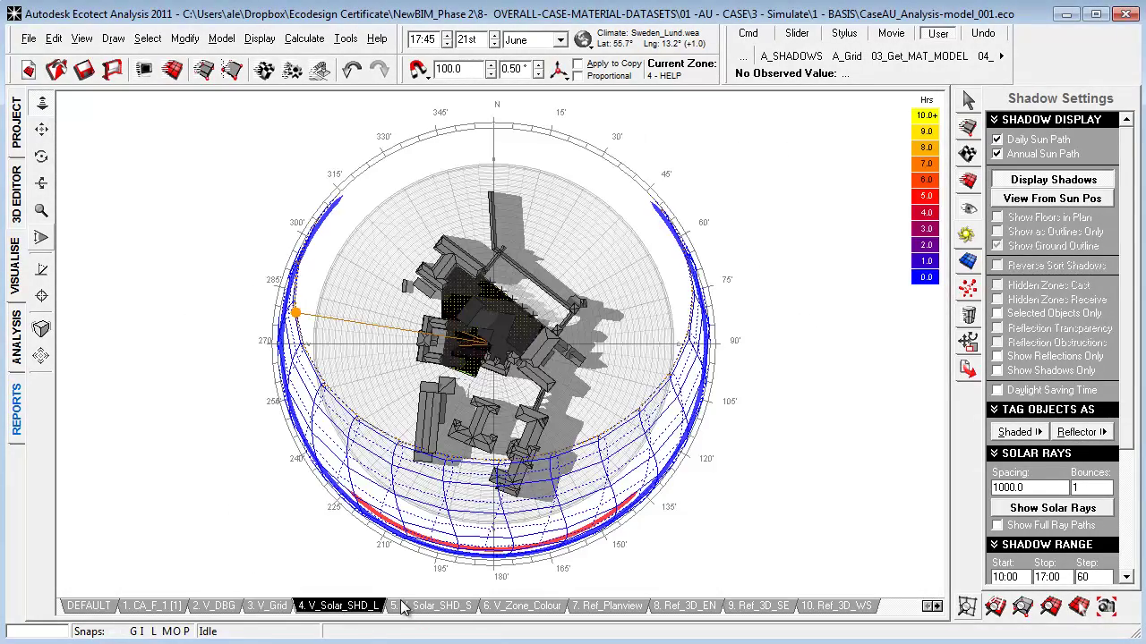
{"action": "left_click", "coordinate": [434, 606]}
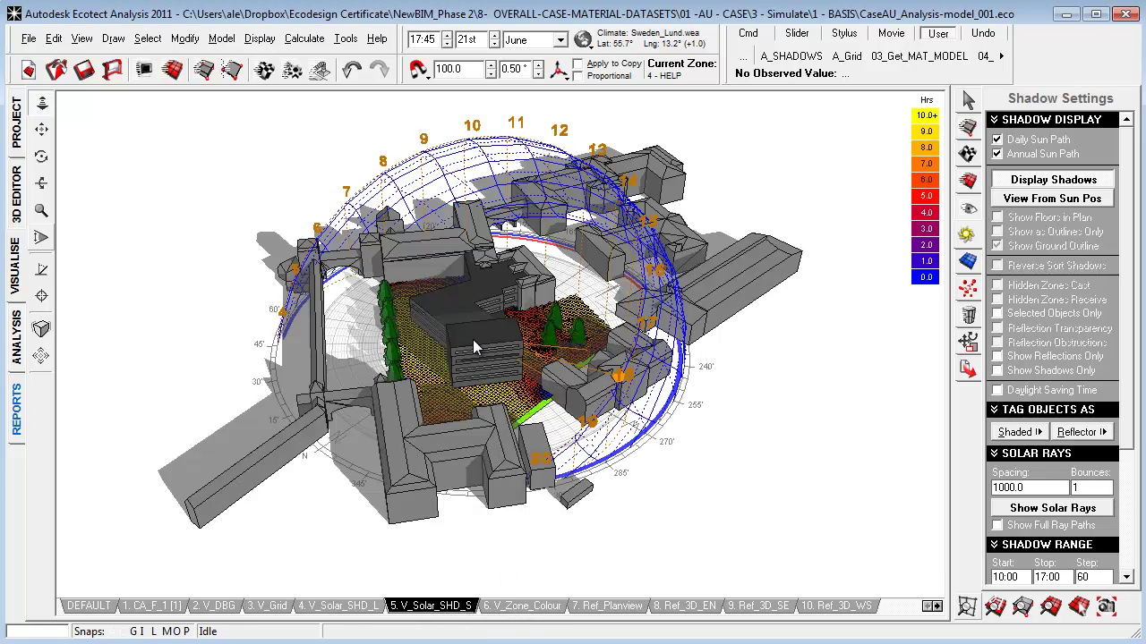
{"action": "left_click", "coordinate": [968, 213]}
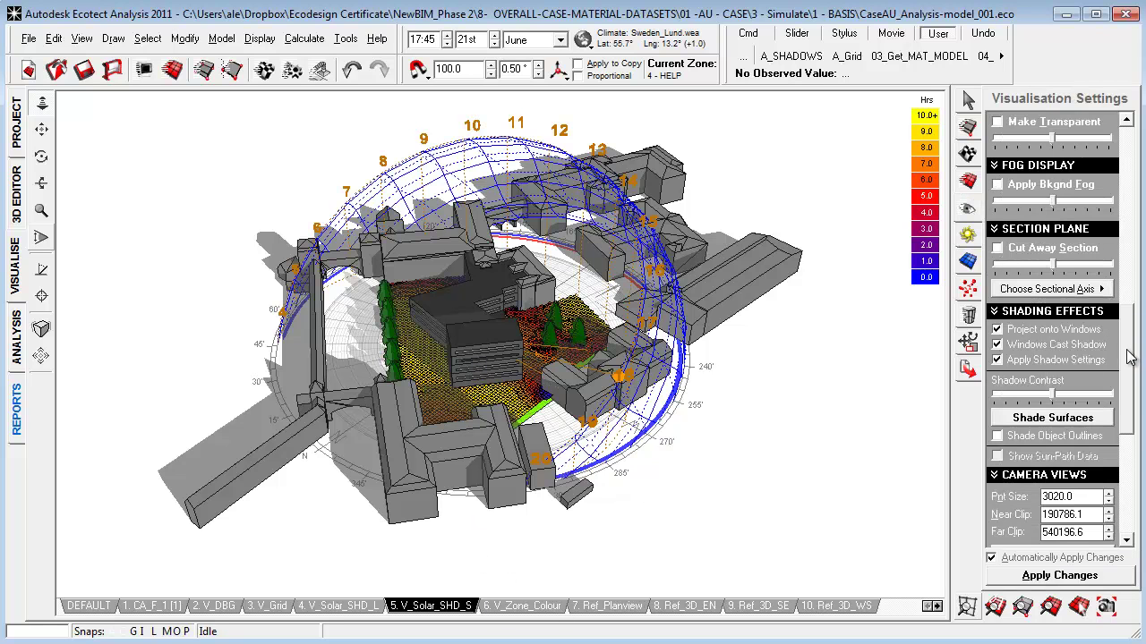
Turn on Make Transparent for the buildings, leaving Cut Away Section unticked.
{"action": "left_click_drag", "start_coordinate": [1135, 355], "coordinate": [1130, 300]}
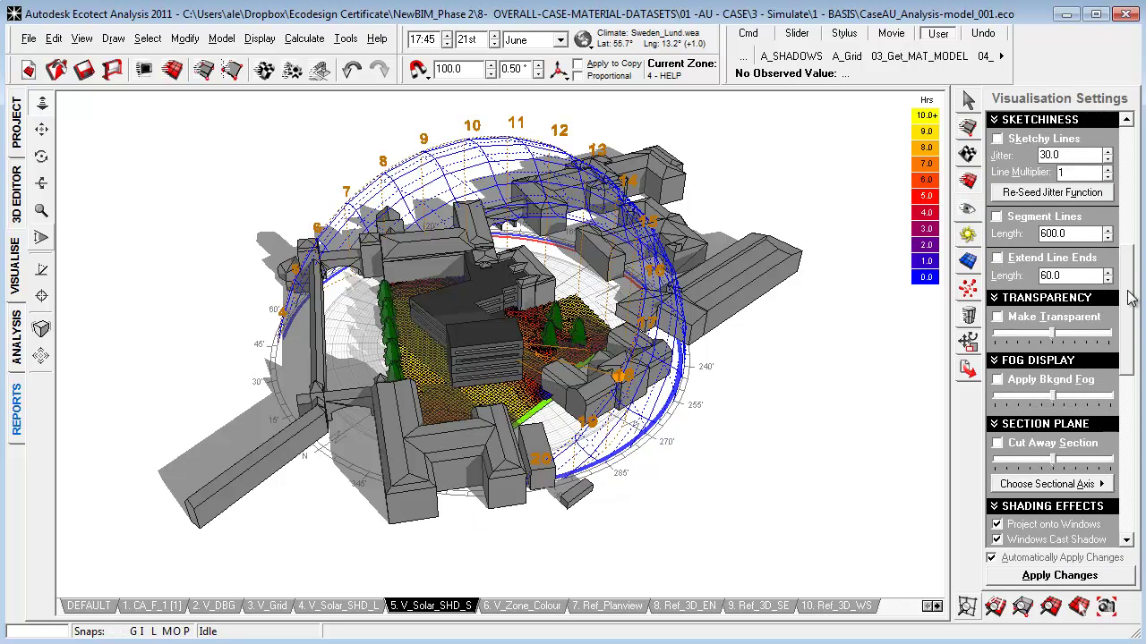
{"action": "left_click", "coordinate": [1000, 317]}
{"action": "scroll", "coordinate": [1116, 347], "scroll_direction": "down", "scroll_amount": 3}
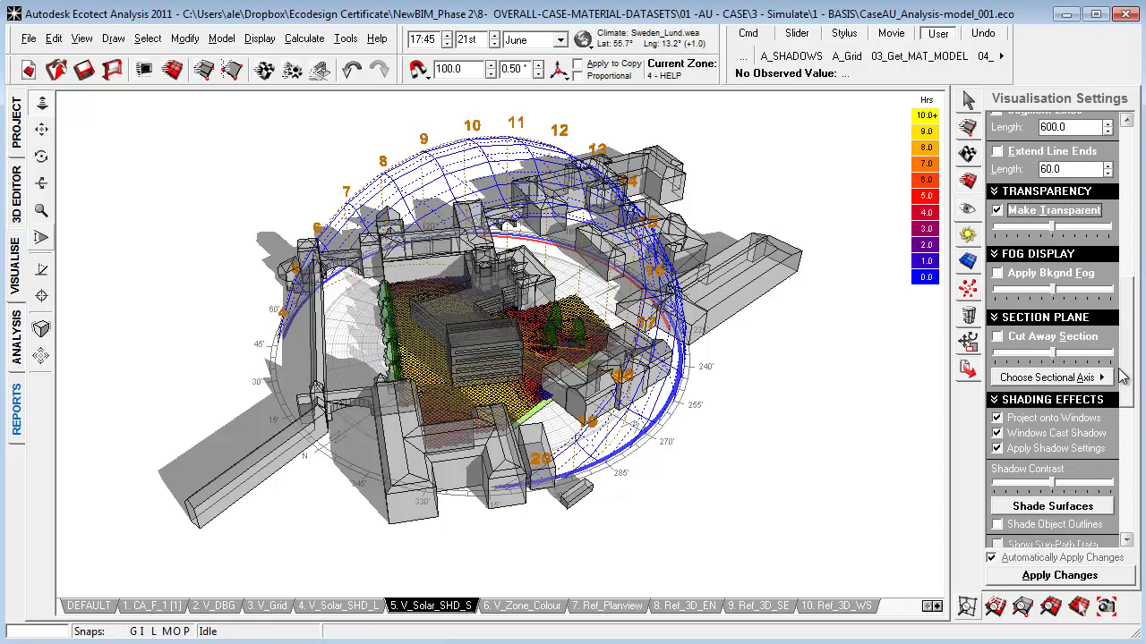
{"action": "left_click", "coordinate": [997, 338]}
{"action": "left_click", "coordinate": [997, 338]}
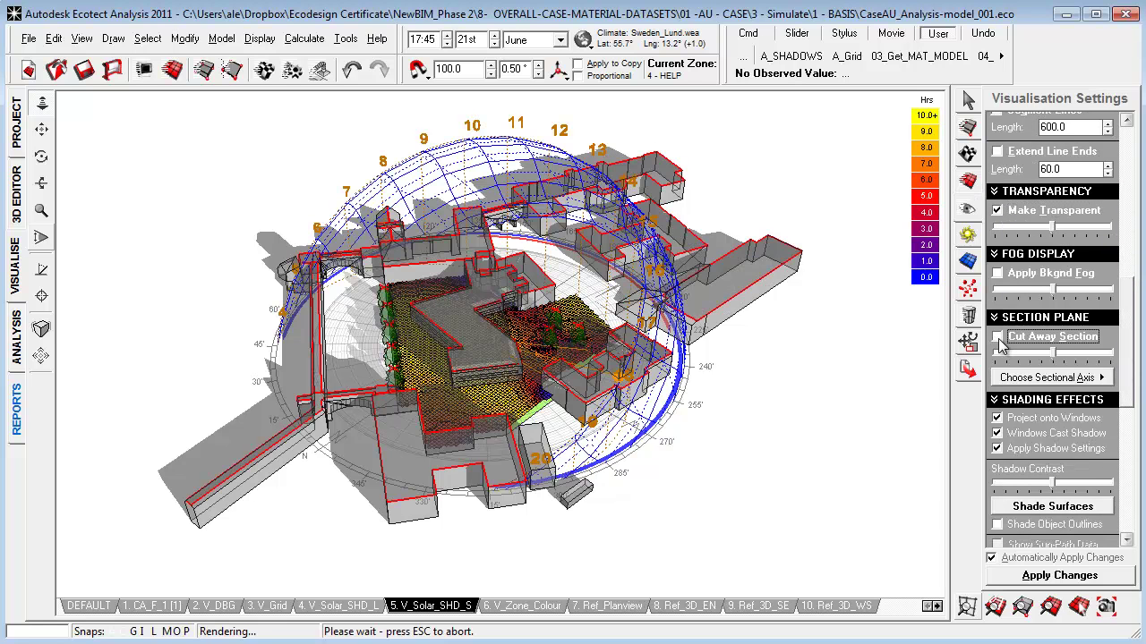
{"action": "right_click", "coordinate": [440, 610]}
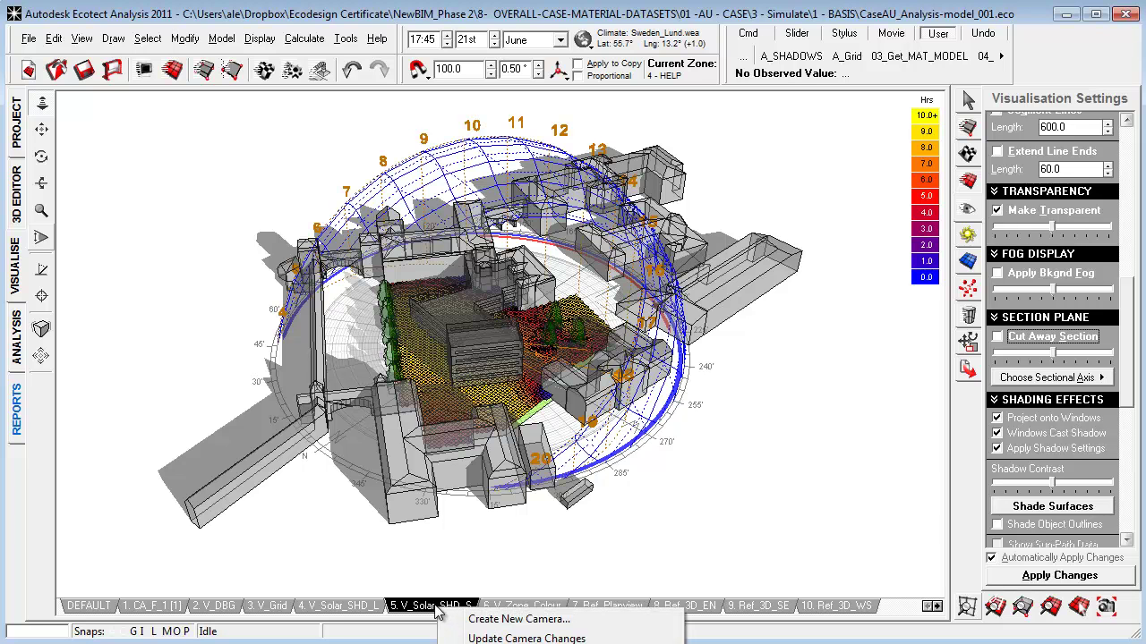
Enable Cut Away Section and store it in the V_Solar_SHD_S camera via Update Camera Changes.
{"action": "left_click", "coordinate": [440, 610]}
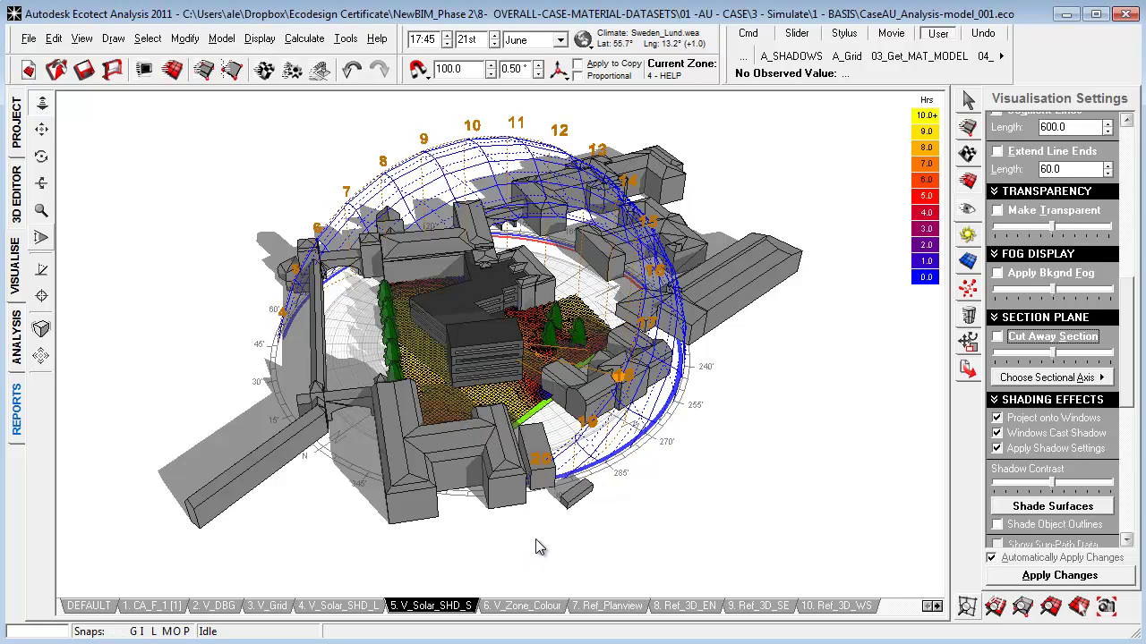
{"action": "left_click", "coordinate": [997, 337]}
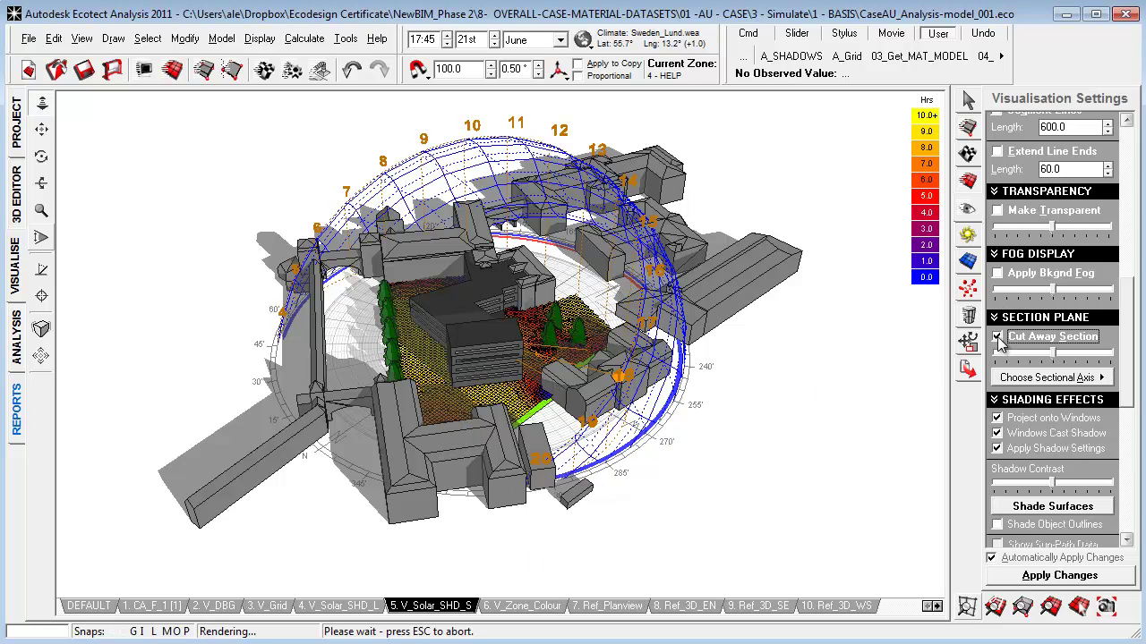
{"action": "right_click", "coordinate": [440, 608]}
{"action": "left_click", "coordinate": [524, 633]}
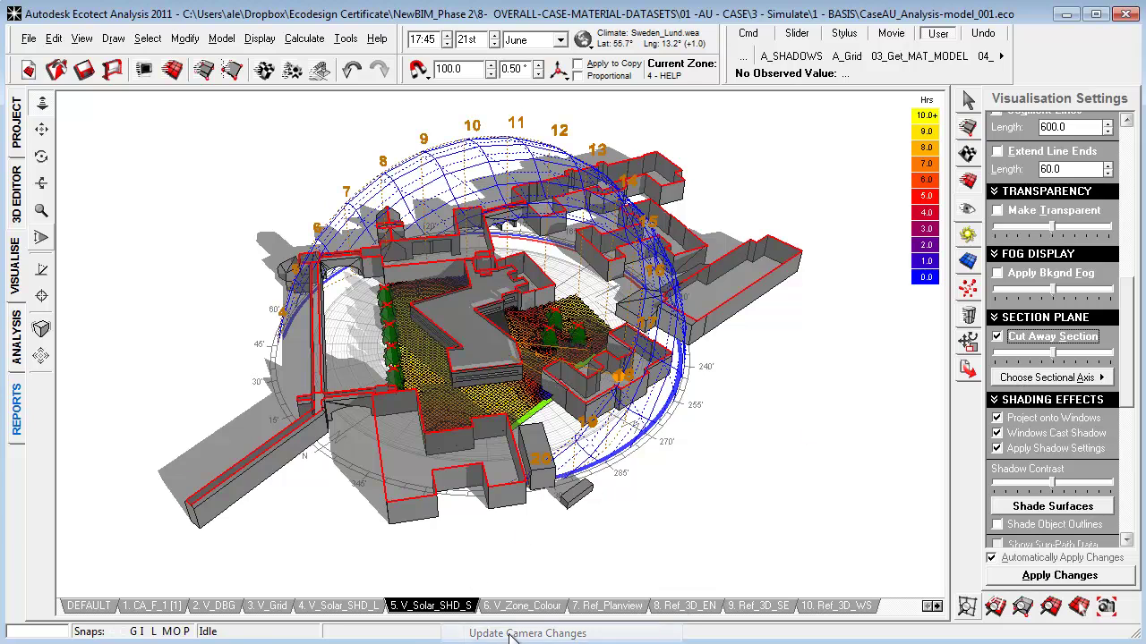
{"action": "left_click", "coordinate": [526, 609]}
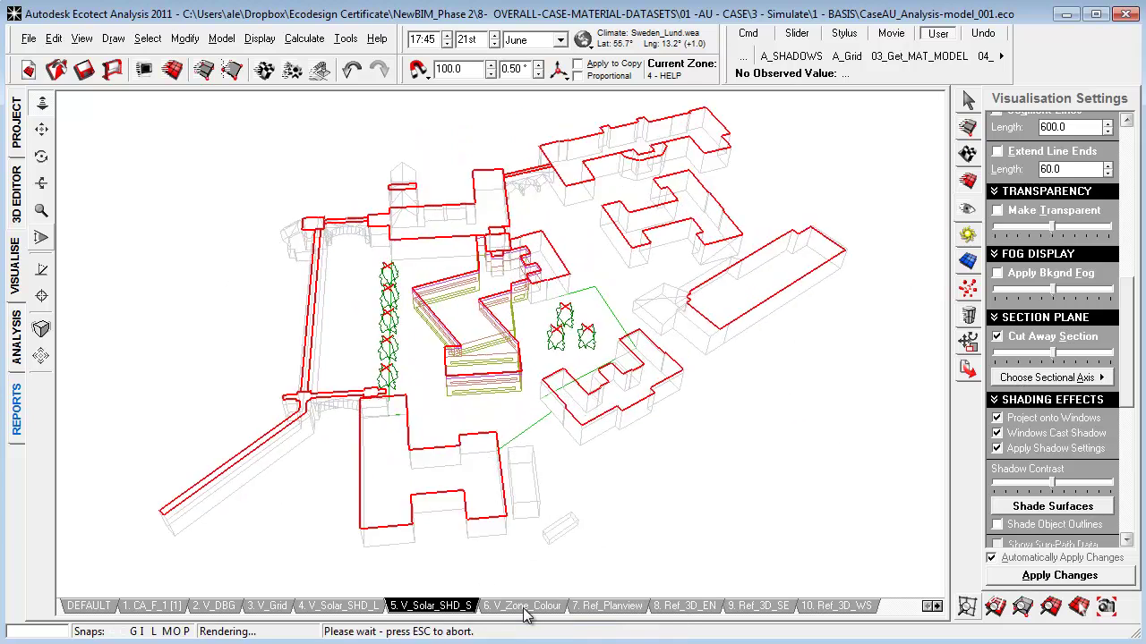
{"action": "left_click", "coordinate": [447, 611]}
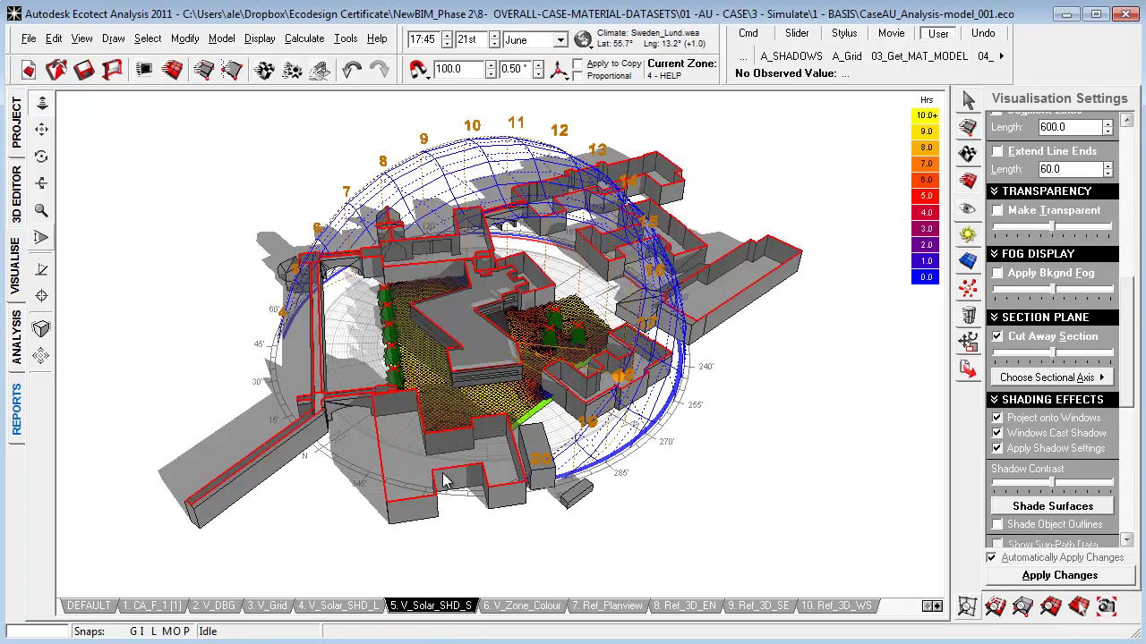
Rename the V_Solar_SHD_S camera to 'cut_away' in its properties and confirm the change.
{"action": "right_click", "coordinate": [452, 608]}
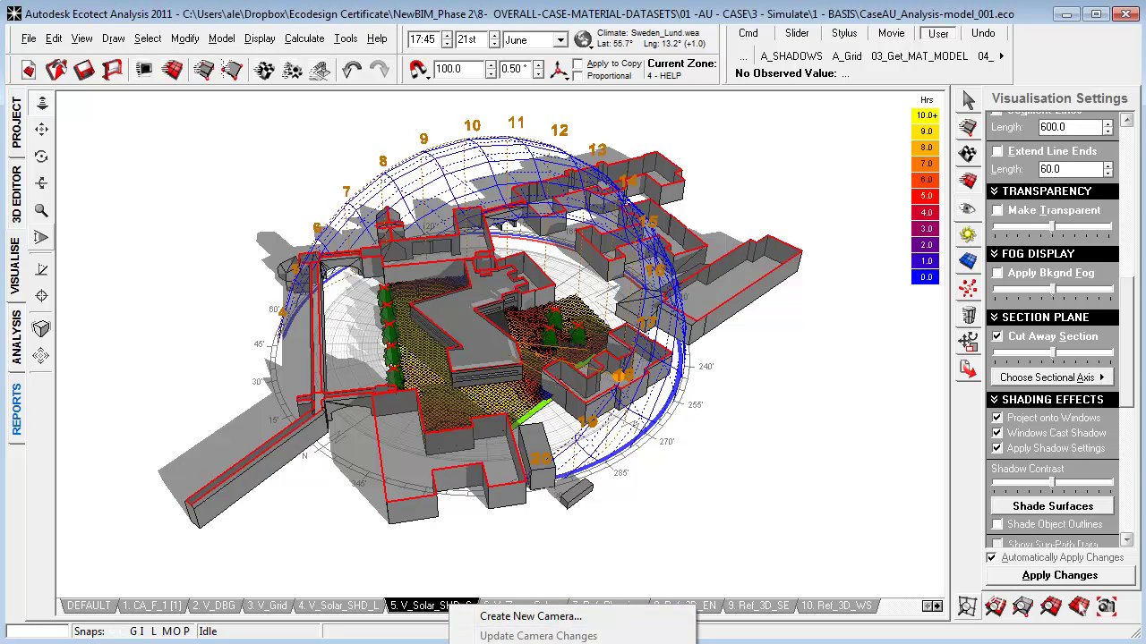
{"action": "left_click", "coordinate": [969, 157]}
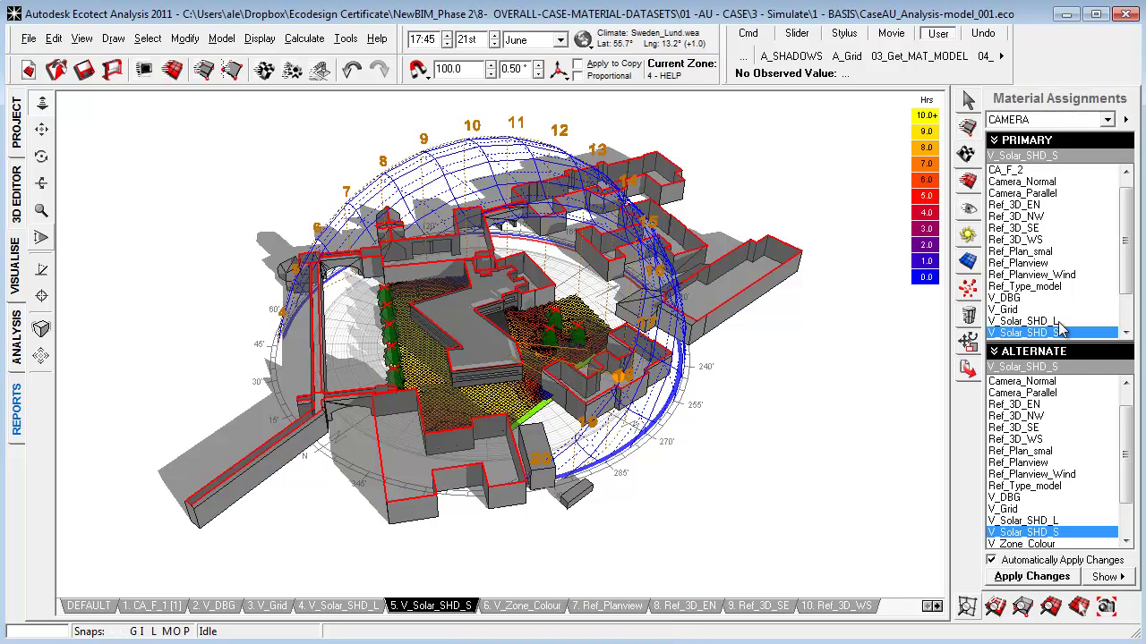
{"action": "right_click", "coordinate": [1057, 336]}
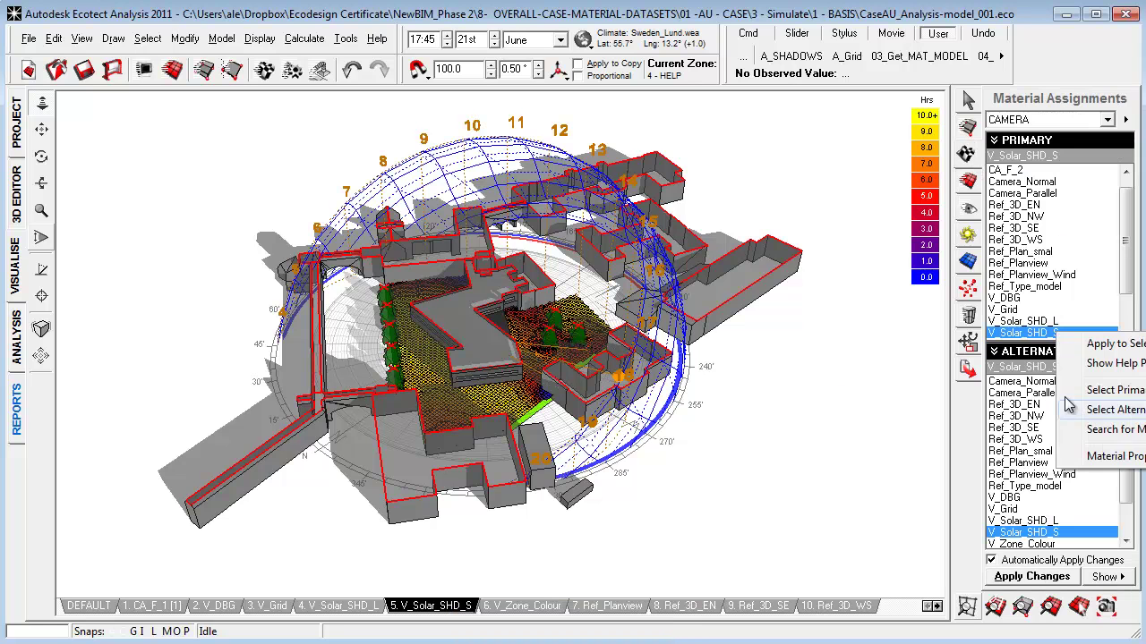
{"action": "left_click", "coordinate": [1110, 457]}
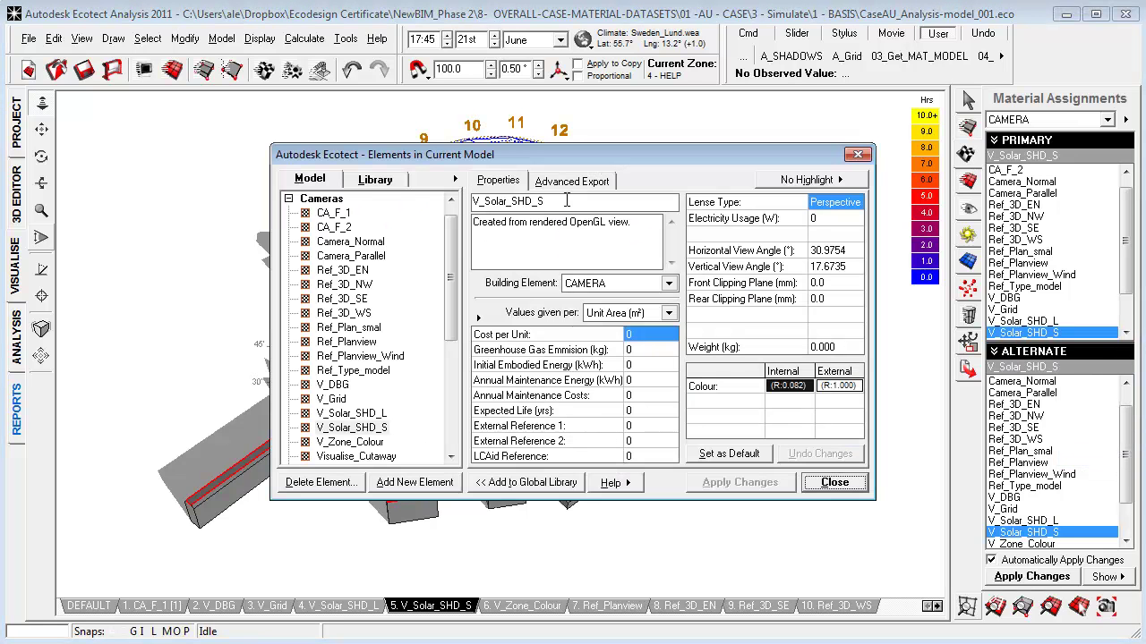
{"action": "type", "text": "cu"}
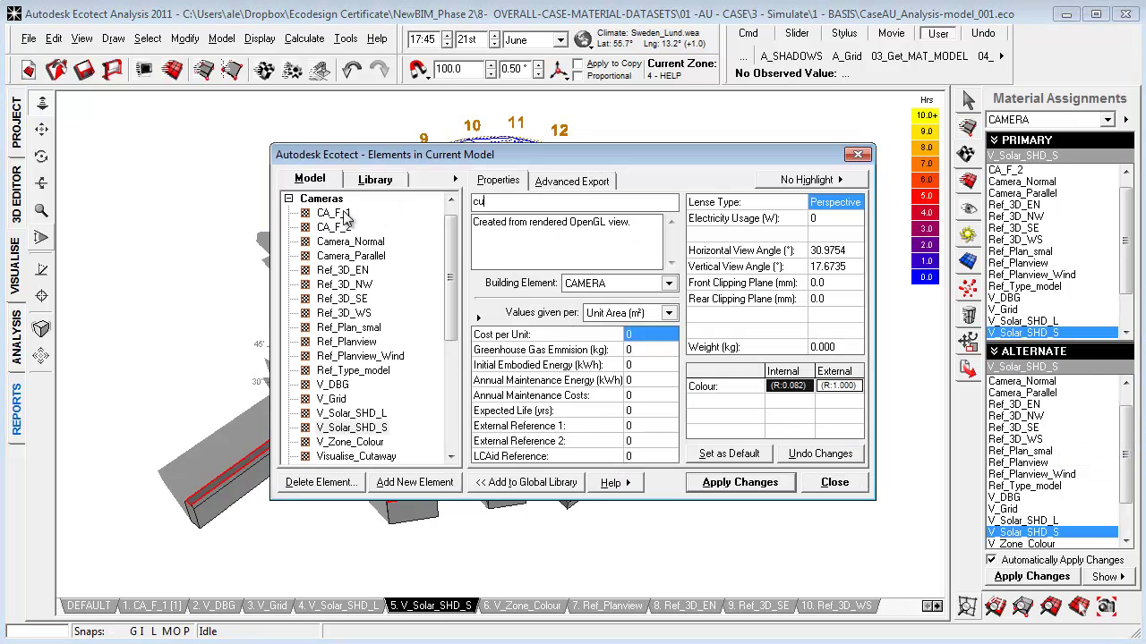
{"action": "type", "text": "t away"}
{"action": "key", "text": "Return"}
{"action": "left_click", "coordinate": [834, 483]}
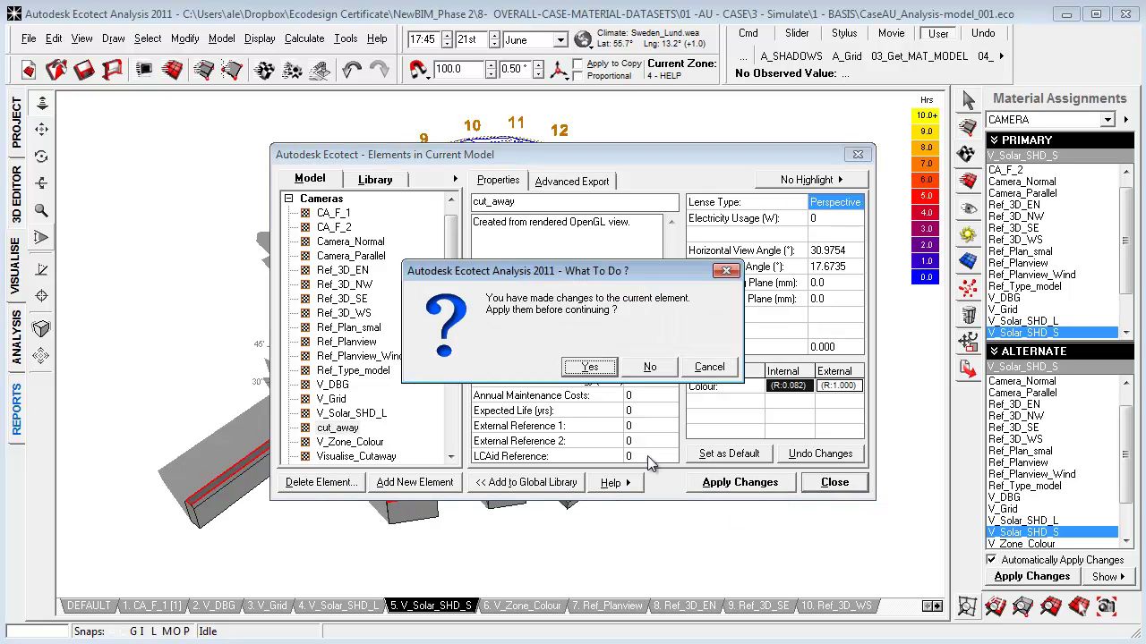
{"action": "left_click", "coordinate": [597, 369]}
{"action": "left_click", "coordinate": [448, 609]}
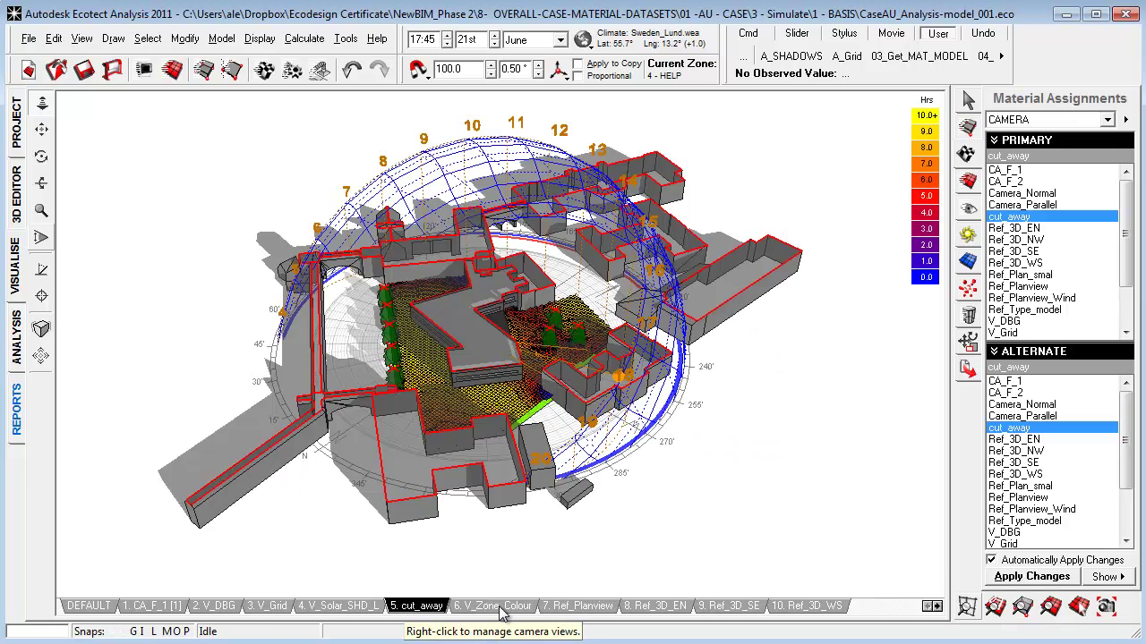
Untick Show Gridlines in the Analysis Grid settings for smooth sun-hours shading.
{"action": "left_click", "coordinate": [969, 236]}
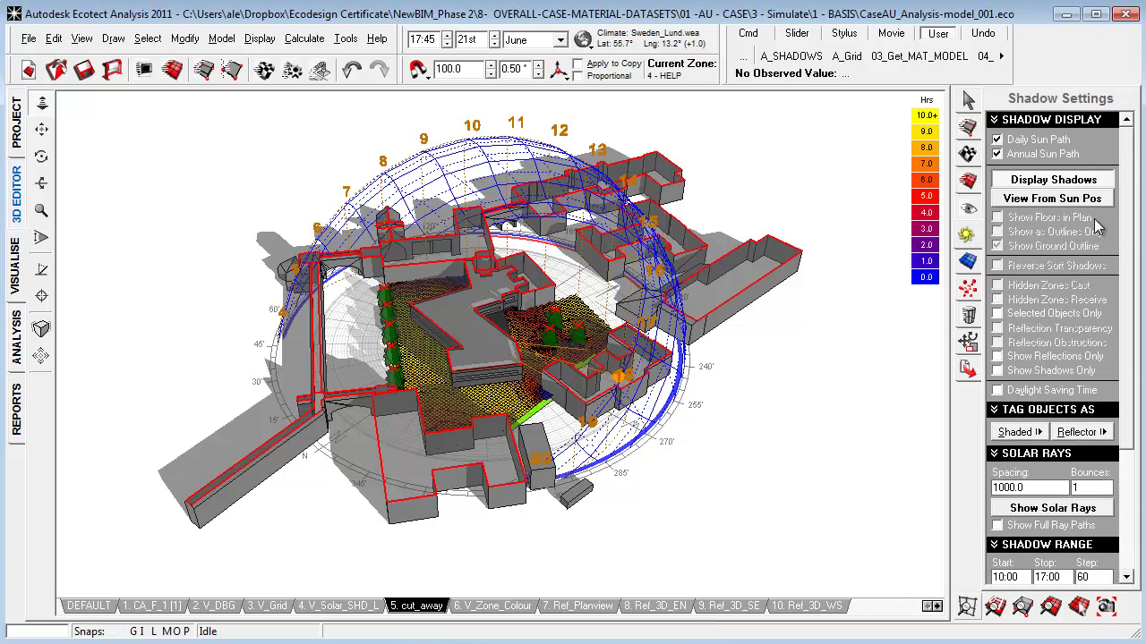
{"action": "scroll", "coordinate": [1131, 246], "scroll_direction": "down", "scroll_amount": 1}
{"action": "scroll", "coordinate": [1131, 246], "scroll_direction": "down", "scroll_amount": 3}
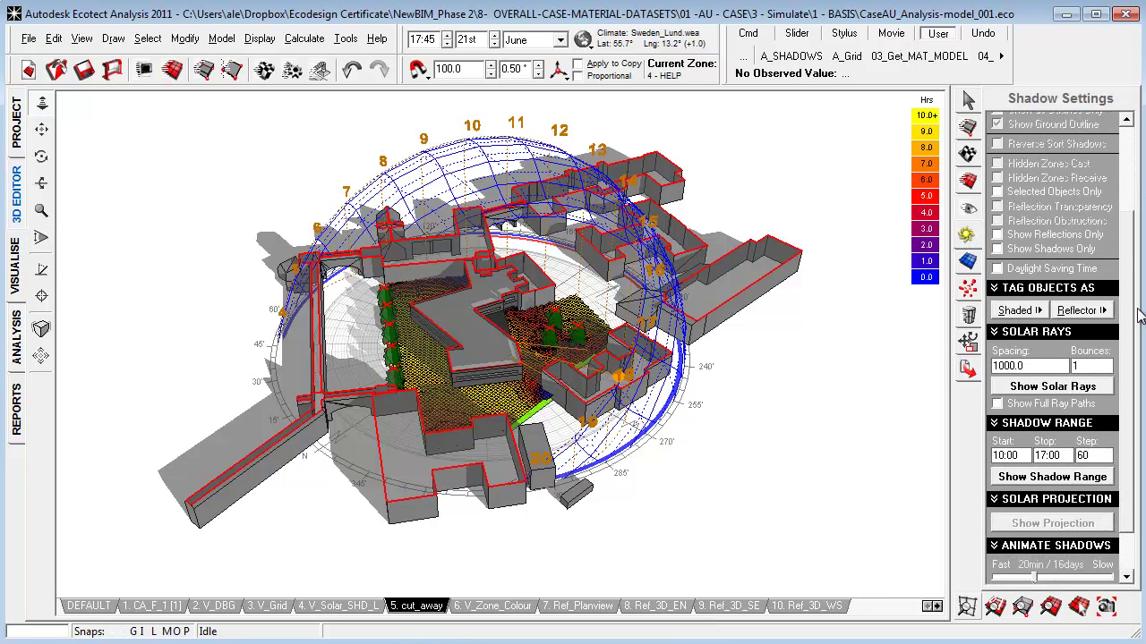
{"action": "left_click", "coordinate": [967, 260]}
{"action": "scroll", "coordinate": [1126, 318], "scroll_direction": "down", "scroll_amount": 2}
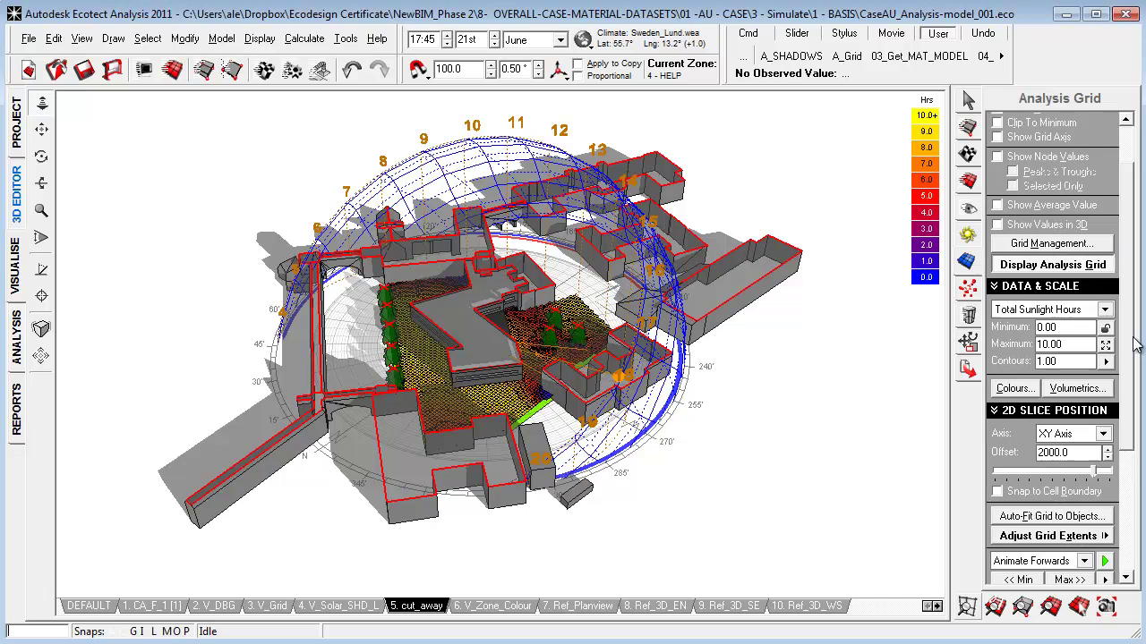
{"action": "scroll", "coordinate": [1129, 333], "scroll_direction": "up", "scroll_amount": 2}
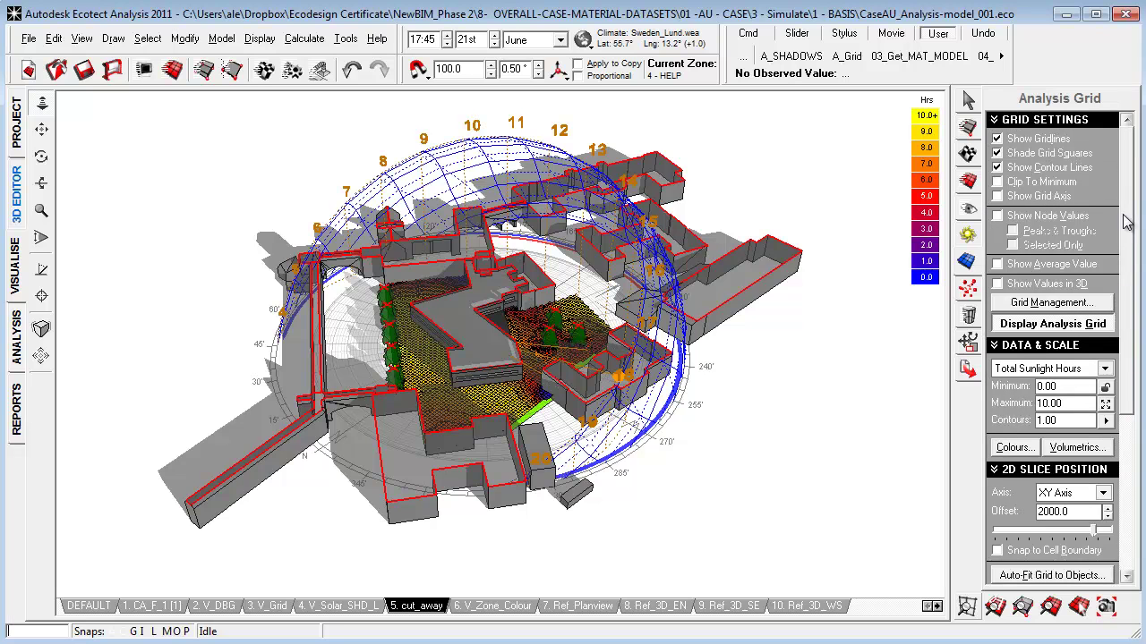
{"action": "left_click", "coordinate": [997, 140]}
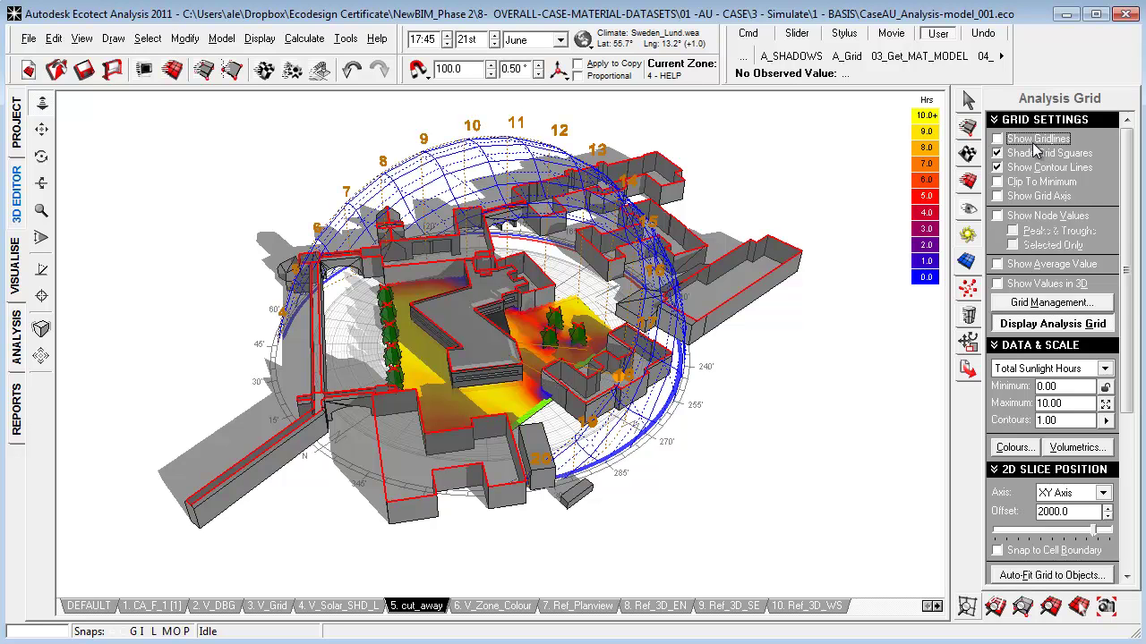
Save the Analysis Grid settings as the 'visualization off grid' panel preset.
{"action": "right_click", "coordinate": [1083, 199]}
{"action": "mouse_move", "coordinate": [1135, 302]}
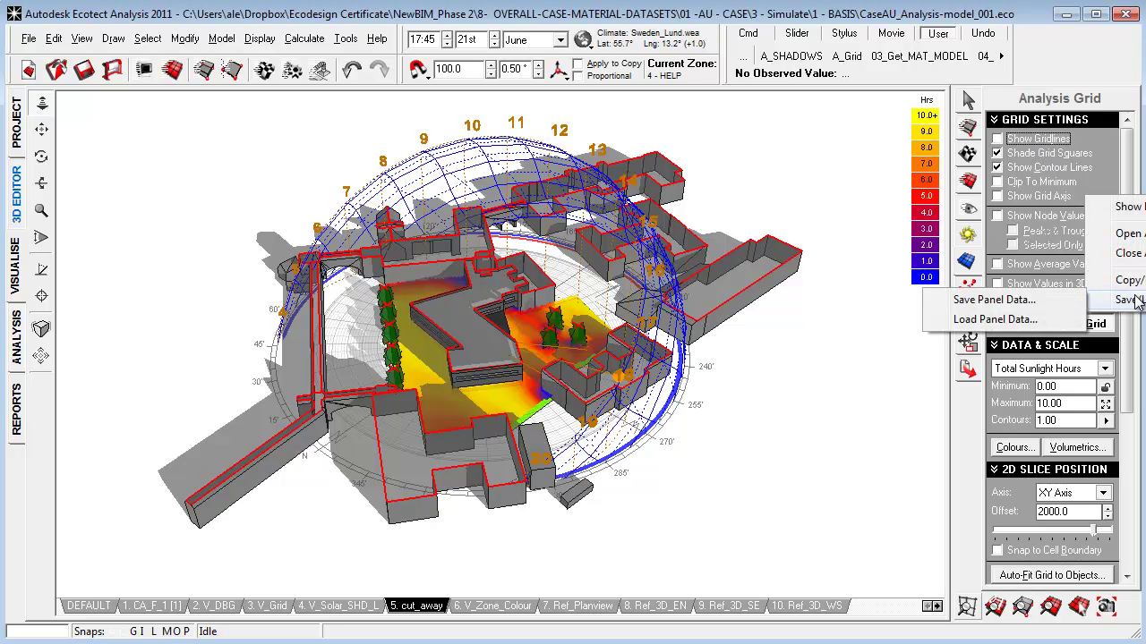
{"action": "left_click", "coordinate": [1023, 322]}
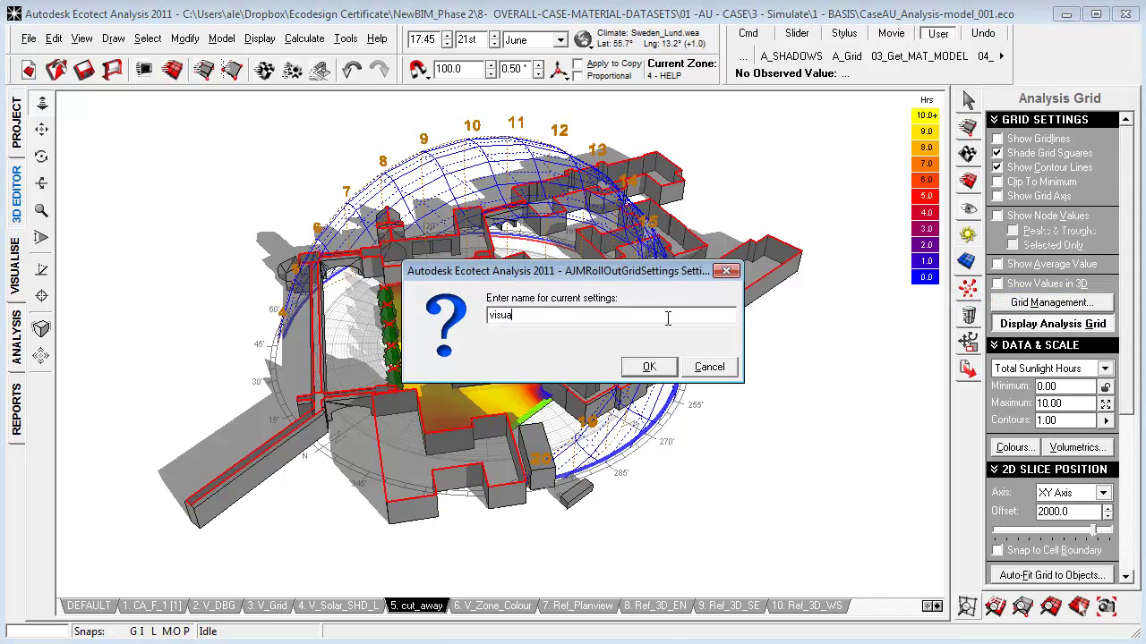
{"action": "left_click", "coordinate": [649, 367]}
Re-show gridlines, then load the 'visualization off grid' preset to hide them again.
{"action": "left_click", "coordinate": [997, 139]}
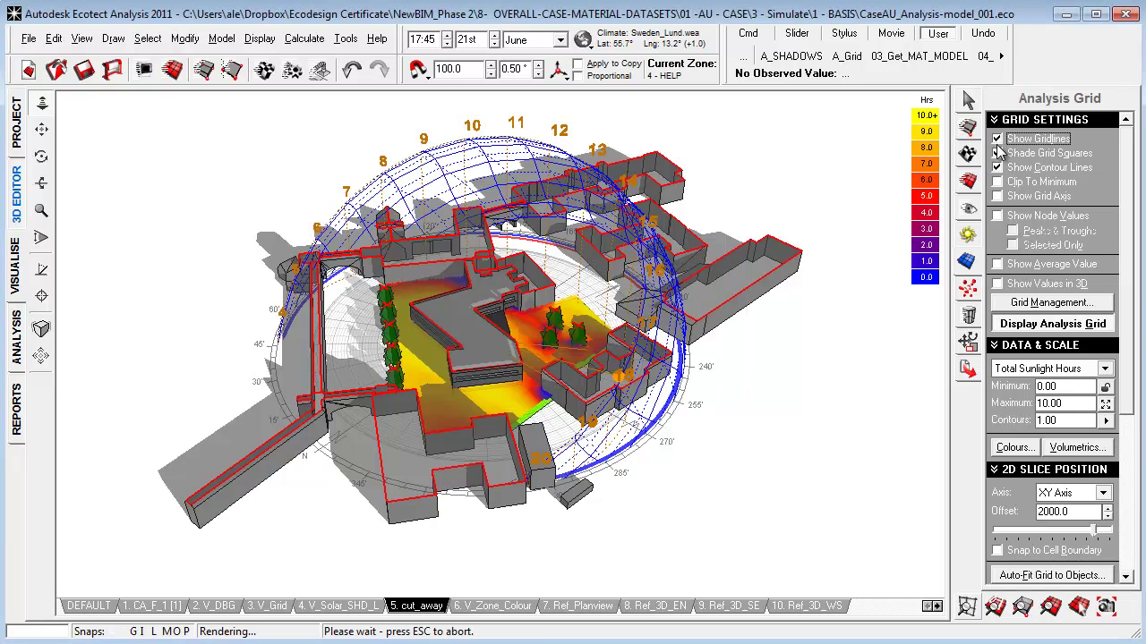
{"action": "right_click", "coordinate": [1094, 198]}
{"action": "mouse_move", "coordinate": [1141, 309]}
{"action": "left_click", "coordinate": [1002, 323]}
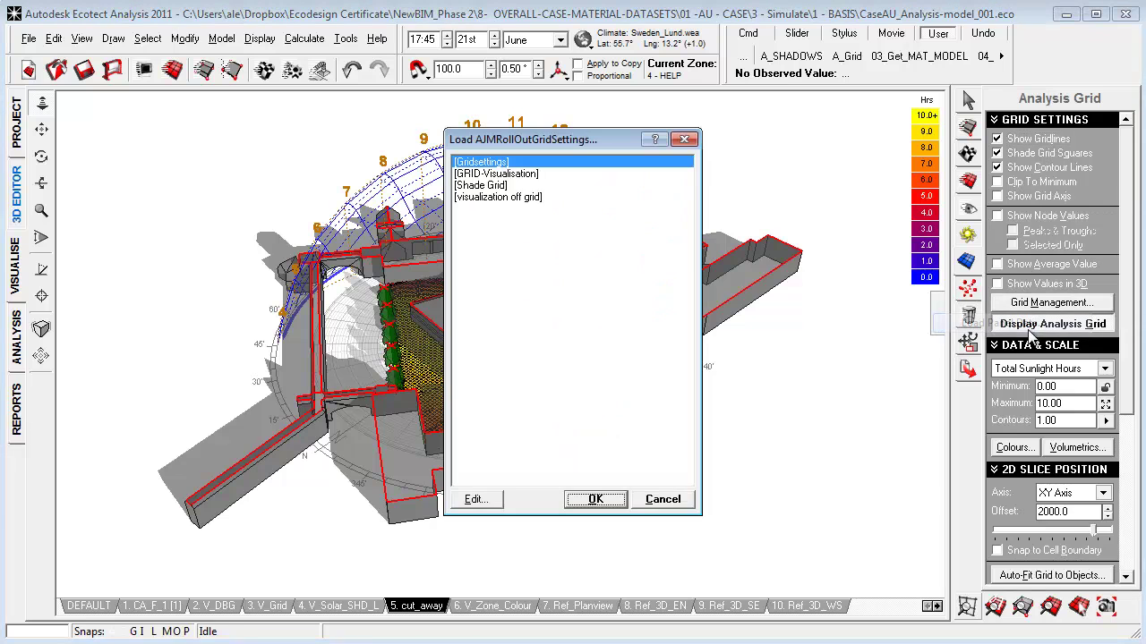
{"action": "left_click", "coordinate": [504, 197]}
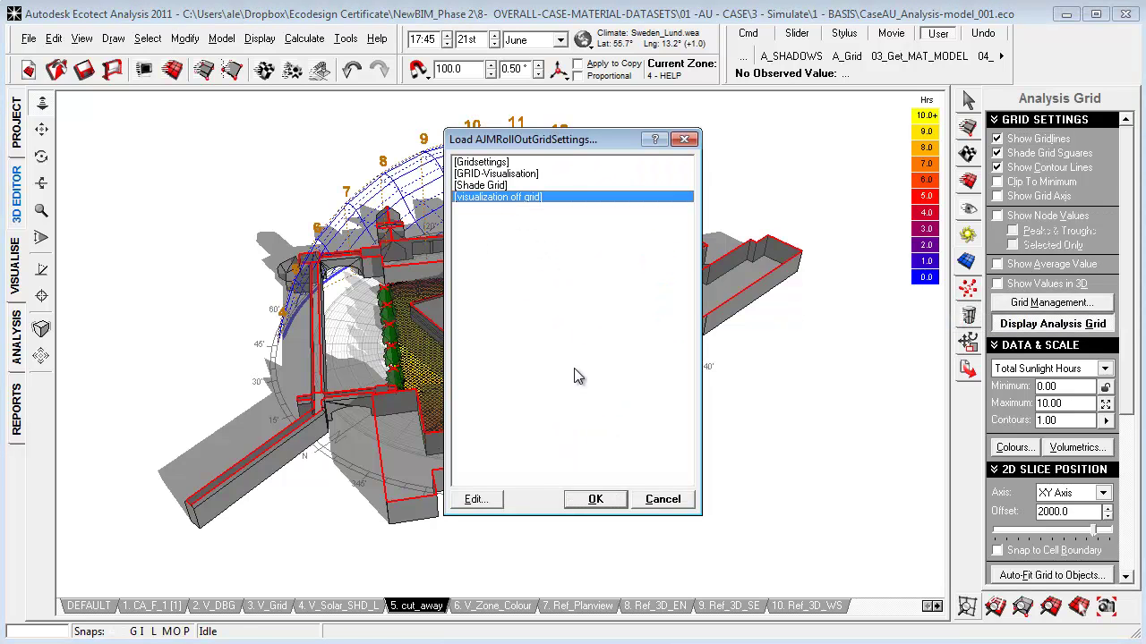
{"action": "left_click", "coordinate": [595, 500]}
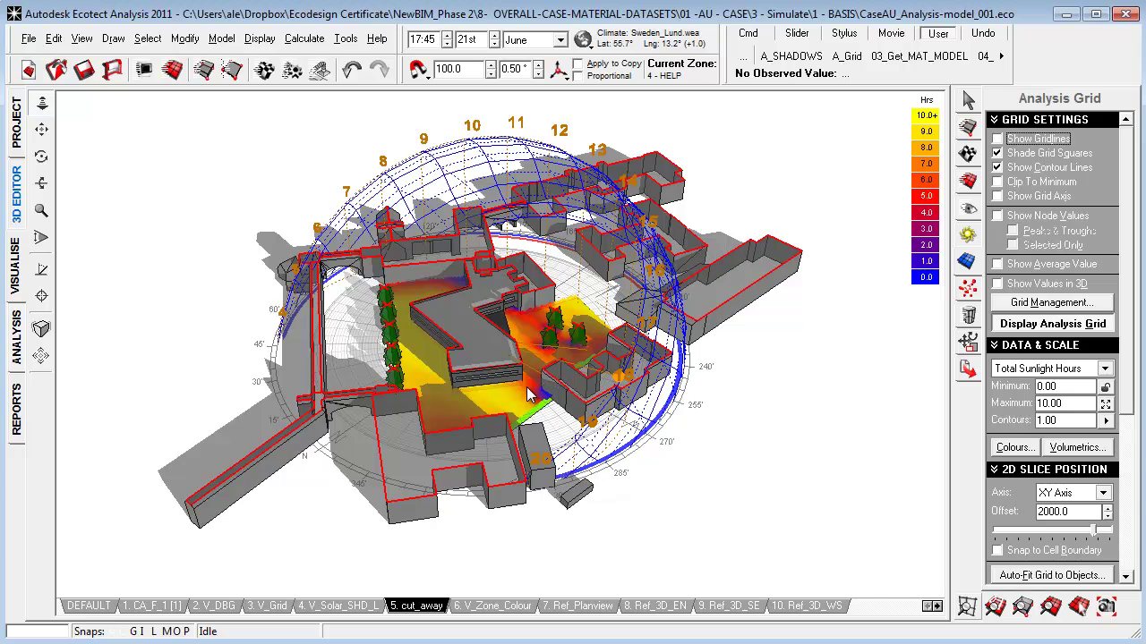
Assign the 01_Animat_Shadows.scr script from READY SCRIPTS to the A_SHADOWS toolbar button.
{"action": "right_click", "coordinate": [892, 77]}
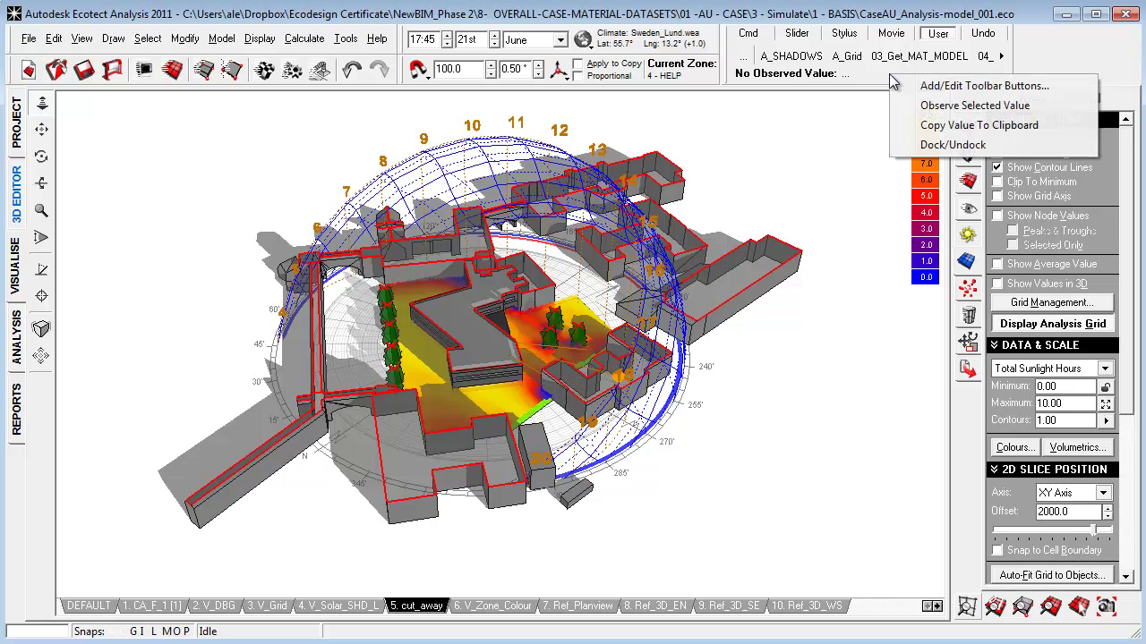
{"action": "left_click", "coordinate": [949, 87]}
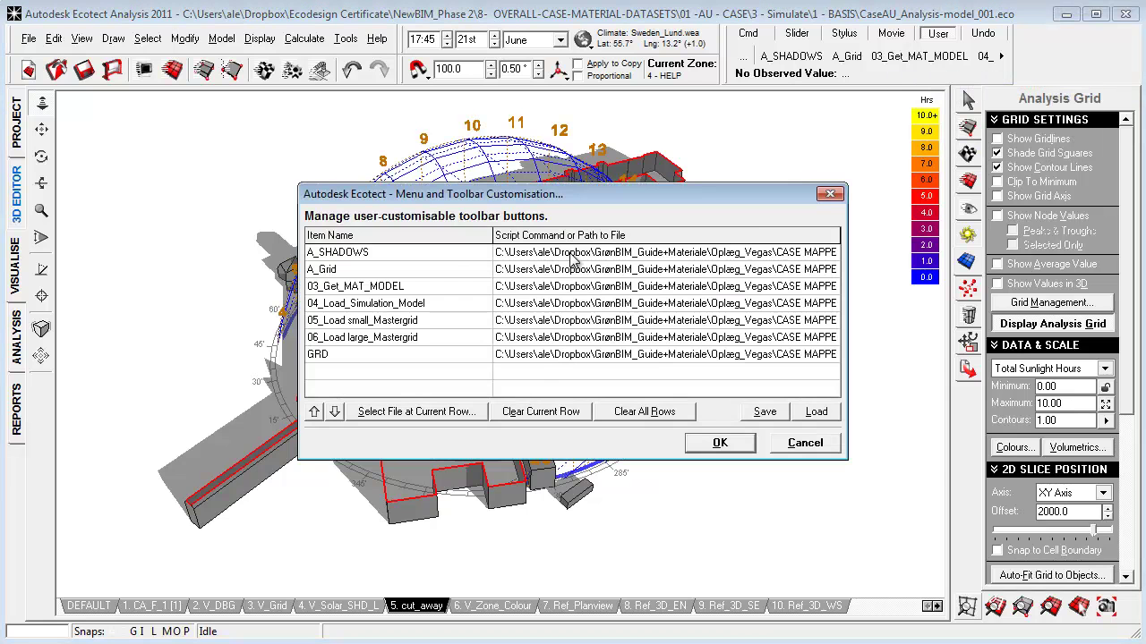
{"action": "left_click", "coordinate": [571, 255]}
{"action": "double_click", "coordinate": [582, 253]}
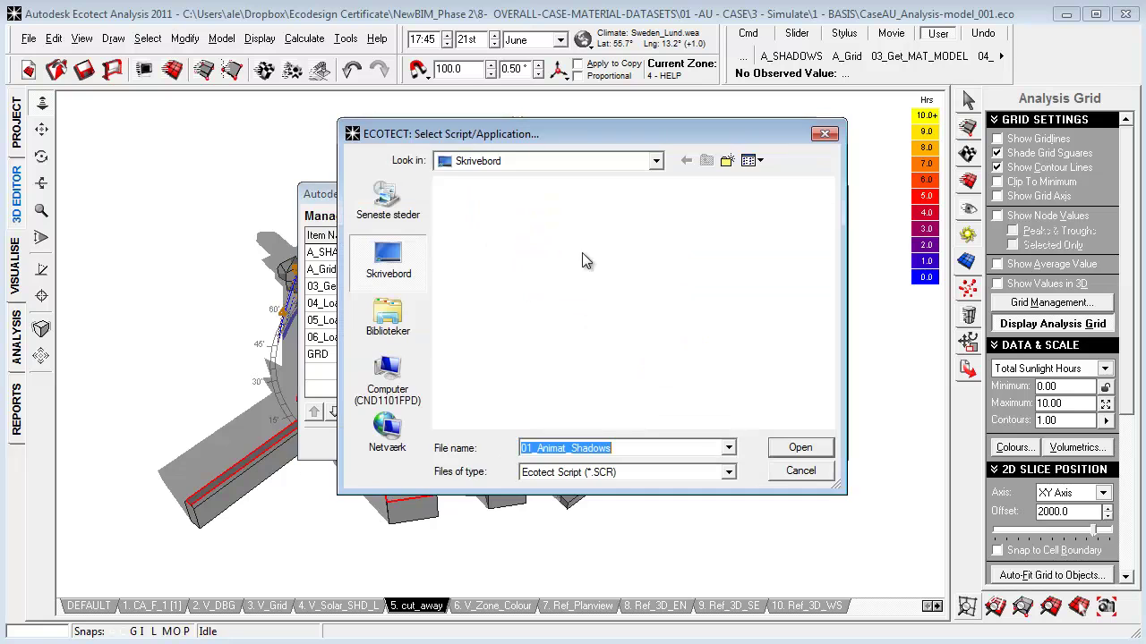
{"action": "left_click", "coordinate": [563, 160]}
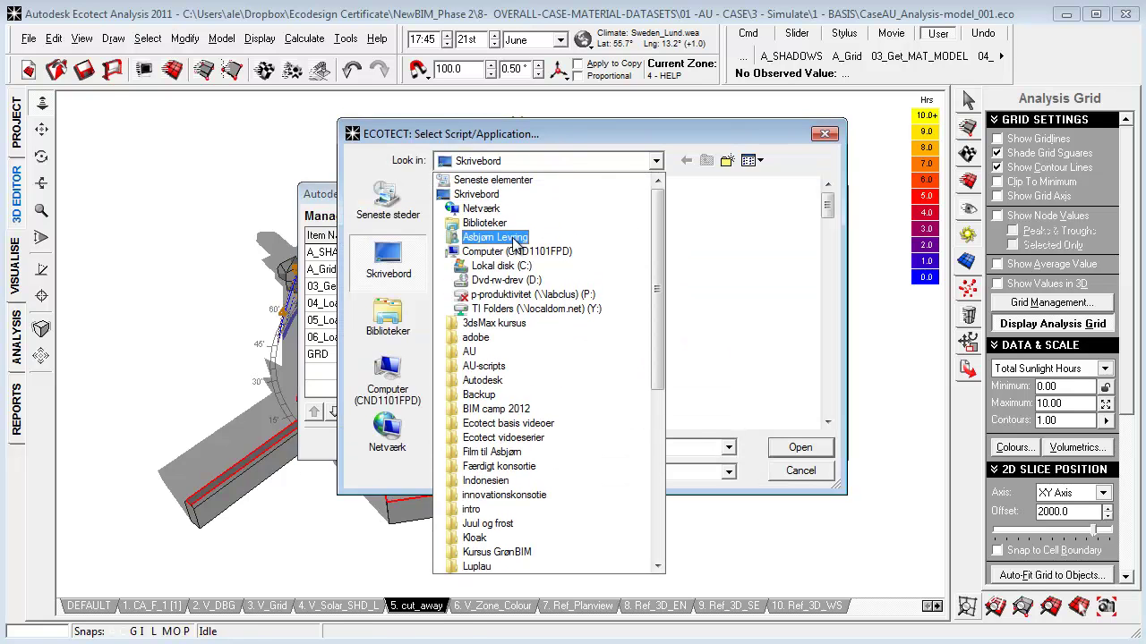
{"action": "left_click", "coordinate": [530, 240]}
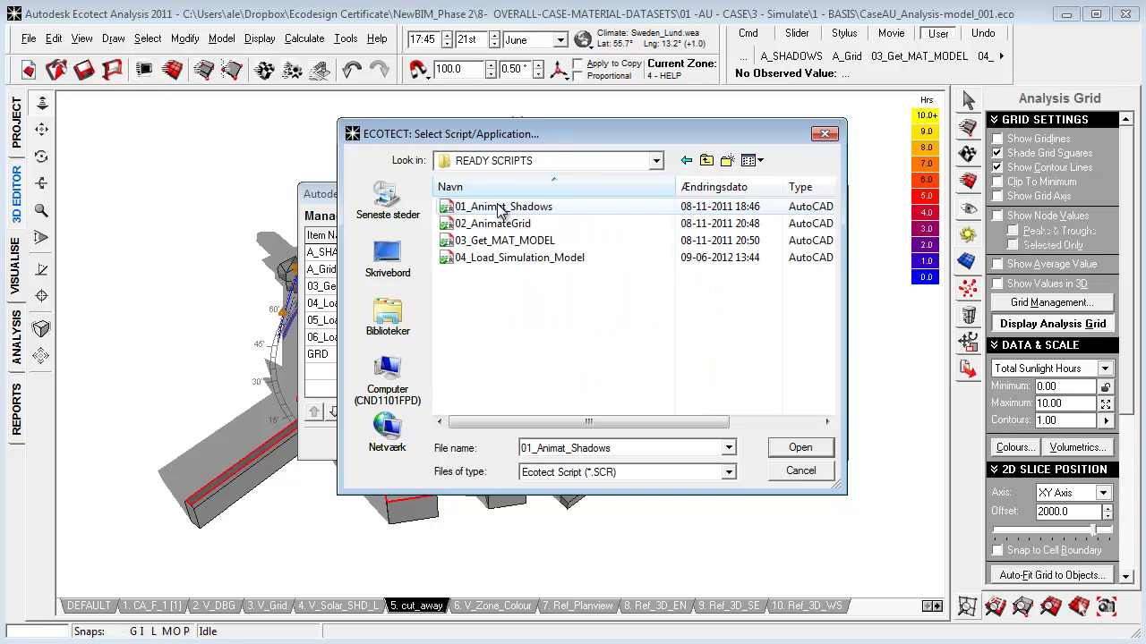
{"action": "left_click", "coordinate": [499, 206]}
{"action": "left_click", "coordinate": [784, 450]}
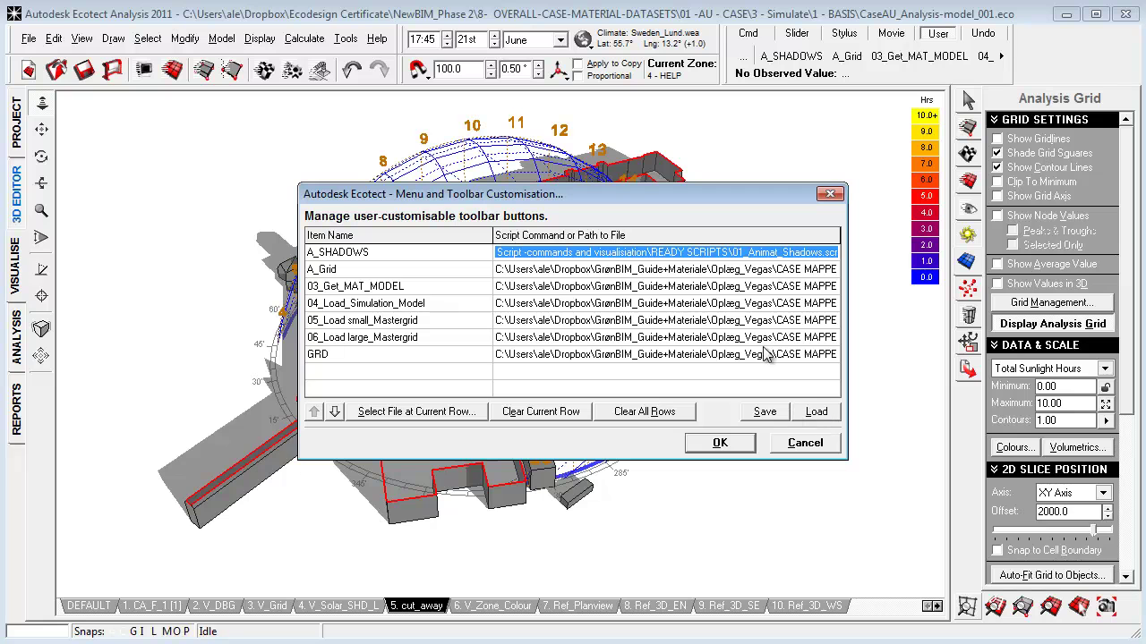
{"action": "left_click", "coordinate": [739, 446]}
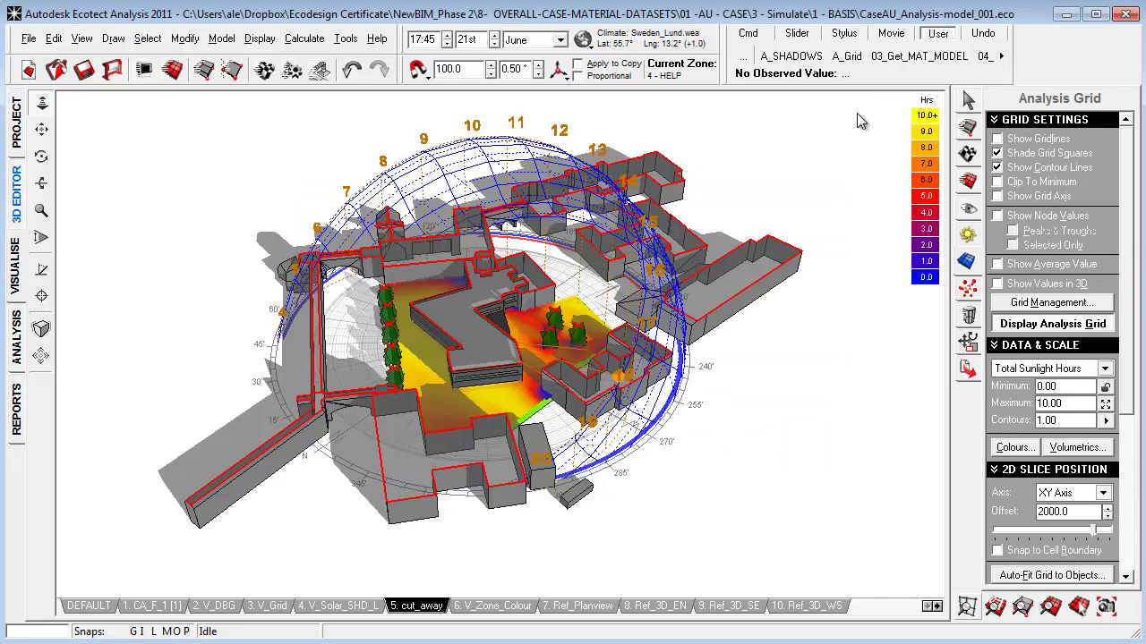
Run the A_SHADOWS button to animate shadows under the 'SHADOWS FORM SUNRISE TO SUNSET' title.
{"action": "left_click", "coordinate": [792, 57]}
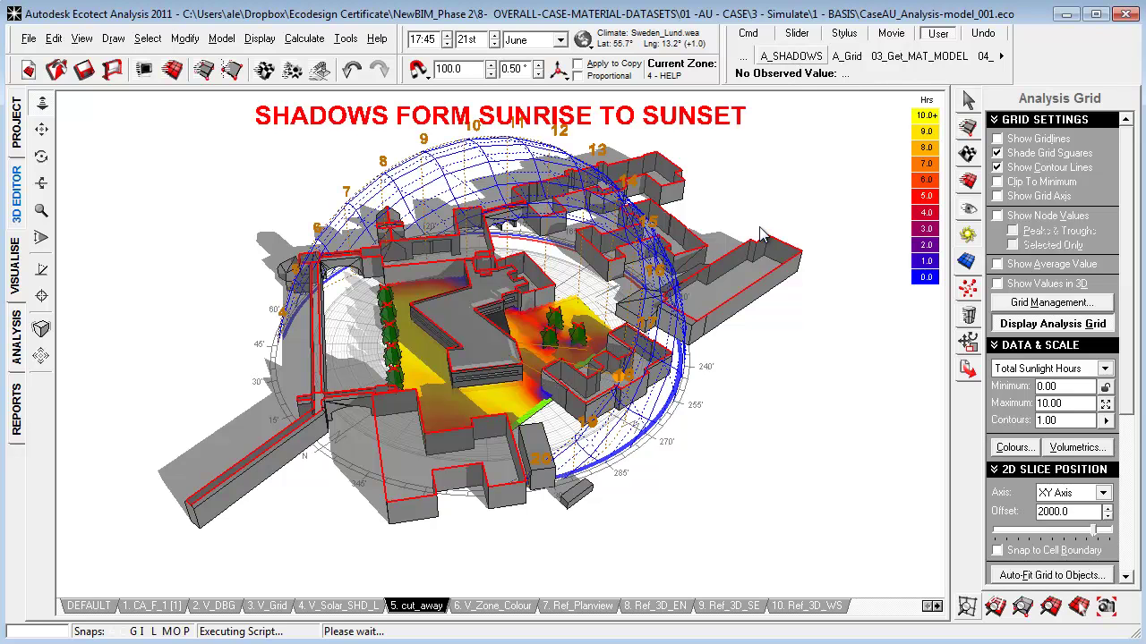